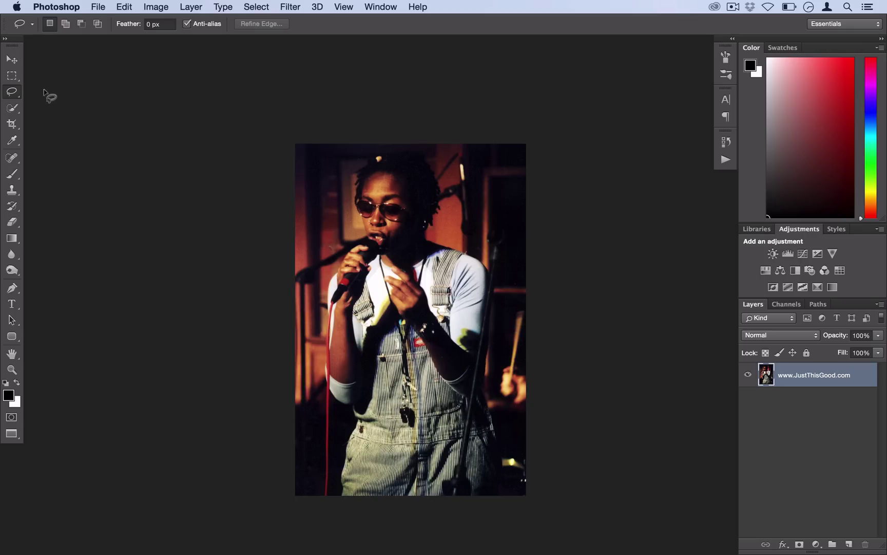
# - Switch to the Magnetic Lasso Tool and set its Frequency to 75
pyautogui.click(15, 96)
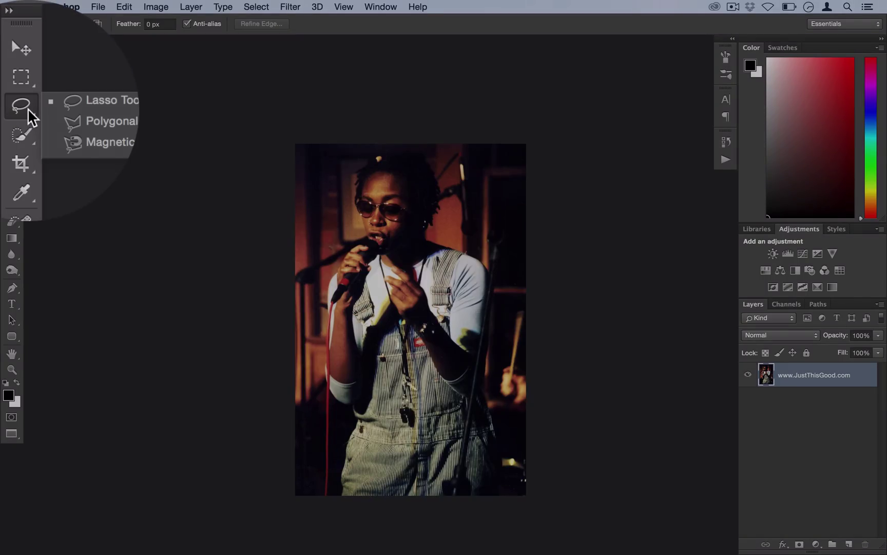
pyautogui.click(109, 111)
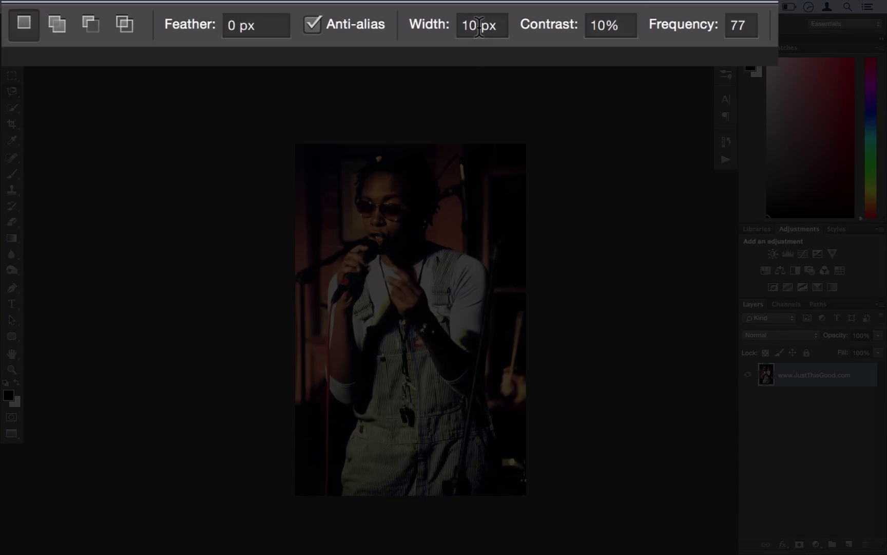
pyautogui.doubleClick(478, 25)
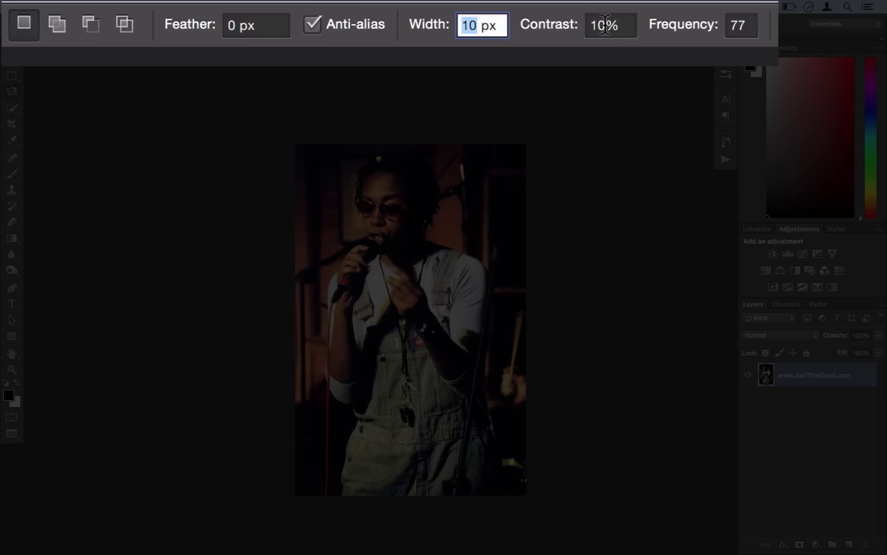
pyautogui.doubleClick(605, 24)
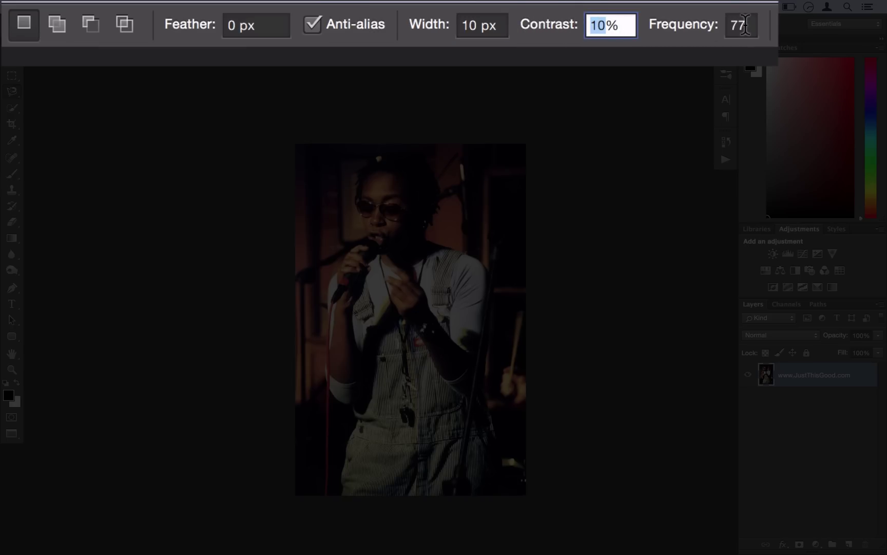
pyautogui.doubleClick(745, 25)
pyautogui.write('75')
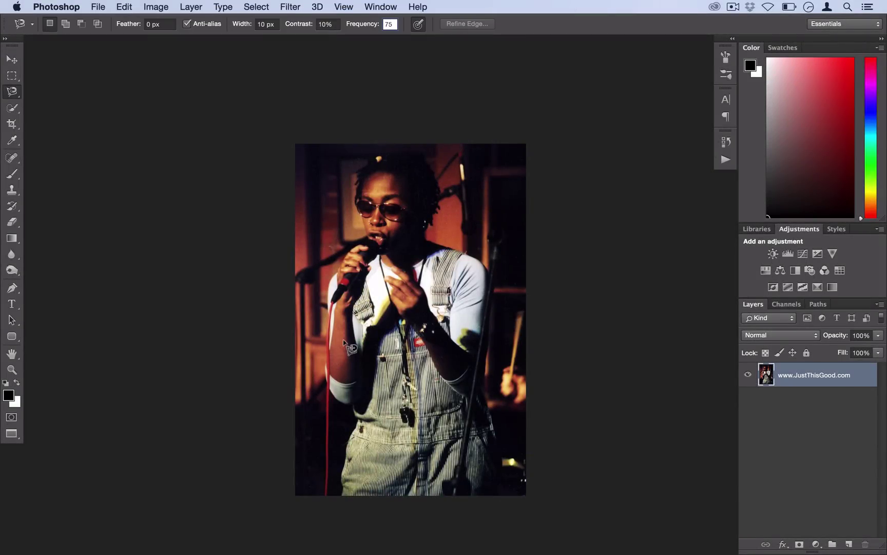
# - Trace around the singer's head, arm and bottom edge, closing the outline into a selection
pyautogui.click(363, 231)
pyautogui.moveTo(363, 229)
pyautogui.mouseDown()
pyautogui.moveTo(346, 154)
pyautogui.moveTo(413, 148)
pyautogui.moveTo(427, 193)
pyautogui.moveTo(414, 227)
pyautogui.moveTo(453, 238)
pyautogui.moveTo(479, 264)
pyautogui.moveTo(497, 480)
pyautogui.mouseUp()
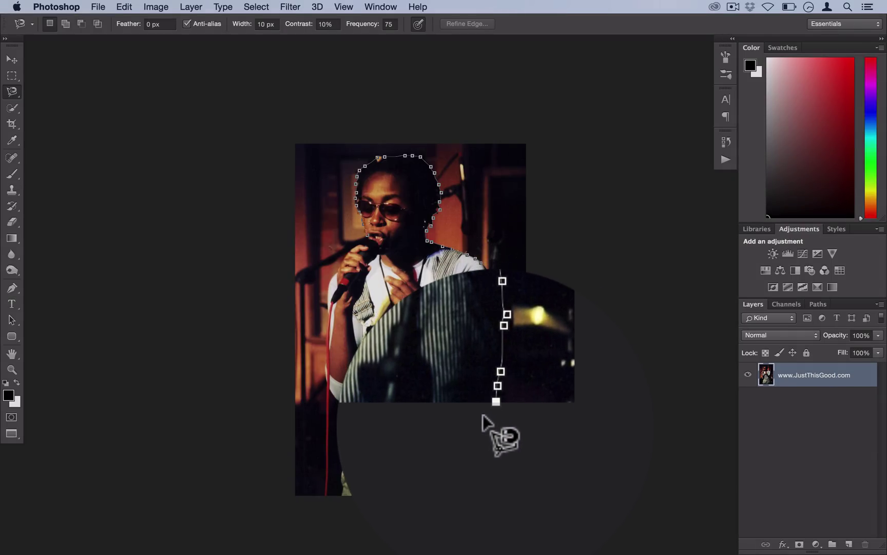
pyautogui.moveTo(483, 414)
pyautogui.mouseDown()
pyautogui.moveTo(437, 421)
pyautogui.moveTo(413, 441)
pyautogui.moveTo(338, 450)
pyautogui.moveTo(329, 384)
pyautogui.moveTo(336, 477)
pyautogui.moveTo(349, 424)
pyautogui.moveTo(325, 374)
pyautogui.moveTo(333, 269)
pyautogui.mouseUp()
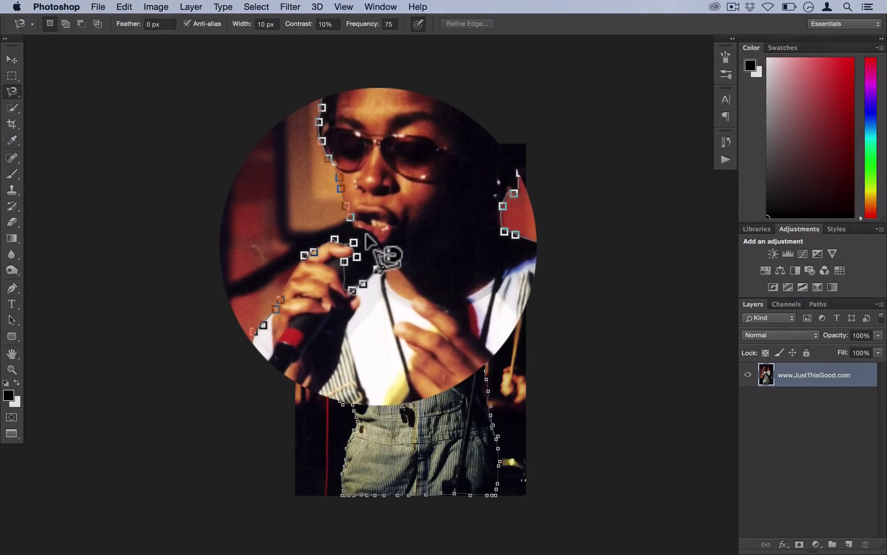
pyautogui.doubleClick(359, 234)
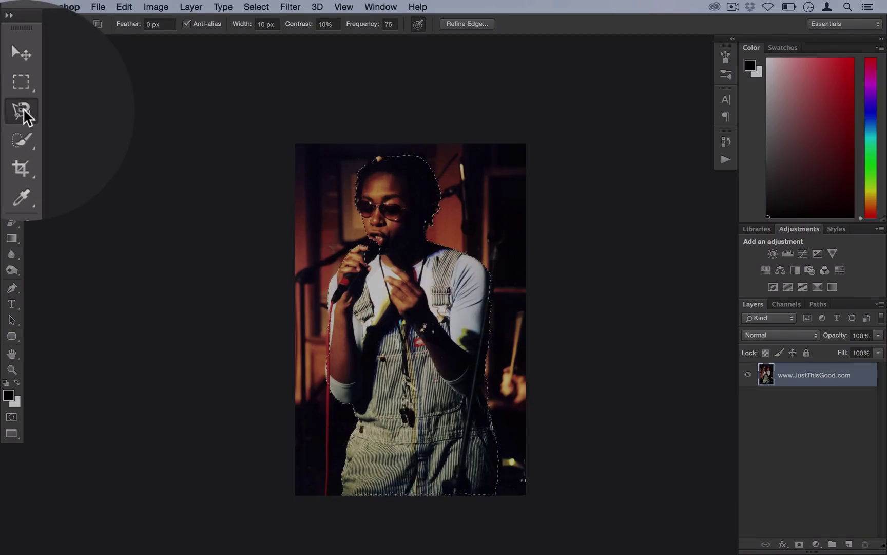
# - Use the Polygonal Lasso in Add to Selection mode to add the overalls area below the photo's edge
pyautogui.click(24, 115)
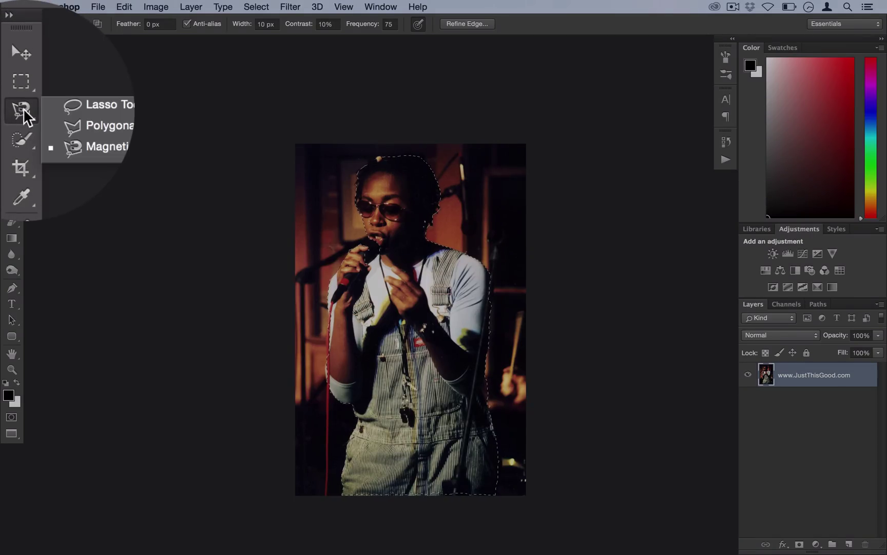
pyautogui.click(109, 113)
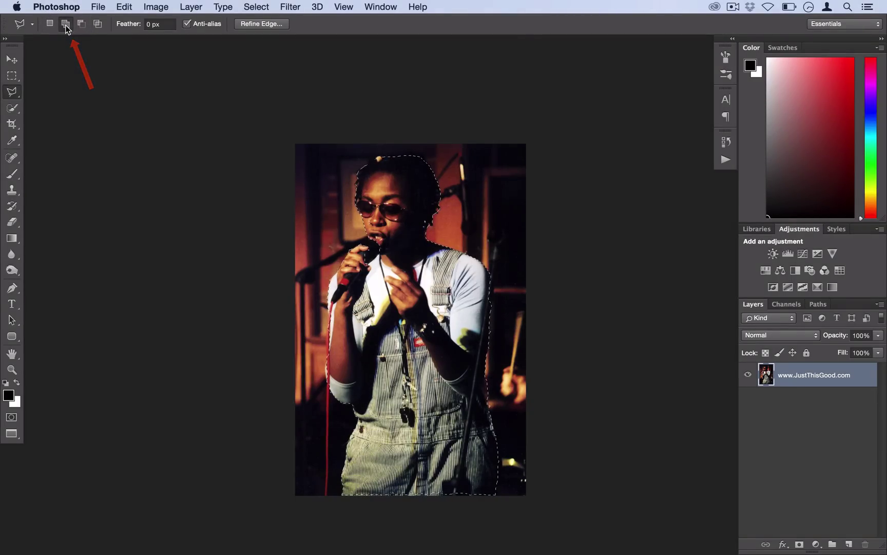
pyautogui.click(66, 24)
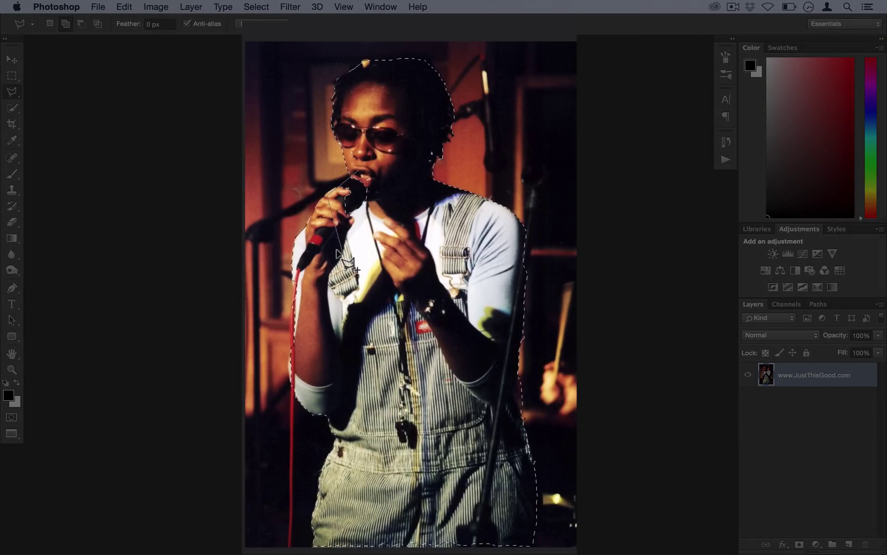
pyautogui.click(363, 176)
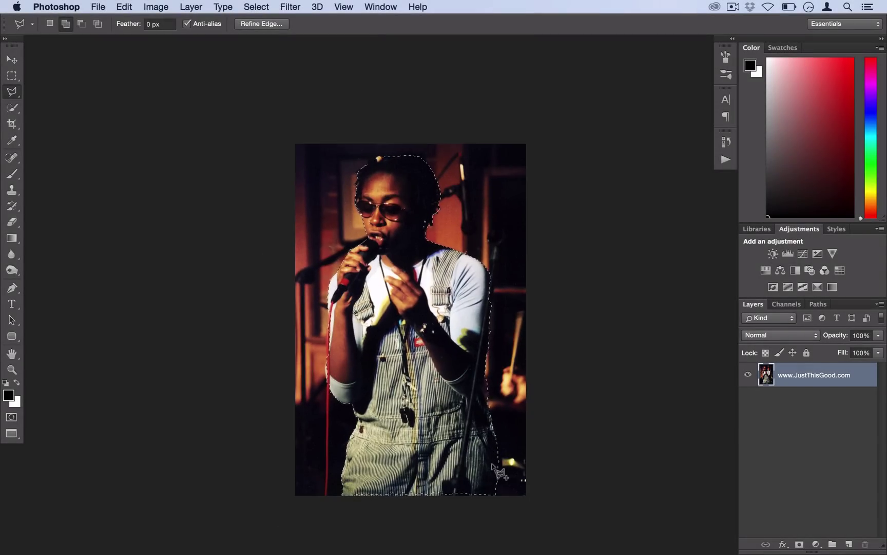
pyautogui.click(494, 534)
pyautogui.click(329, 519)
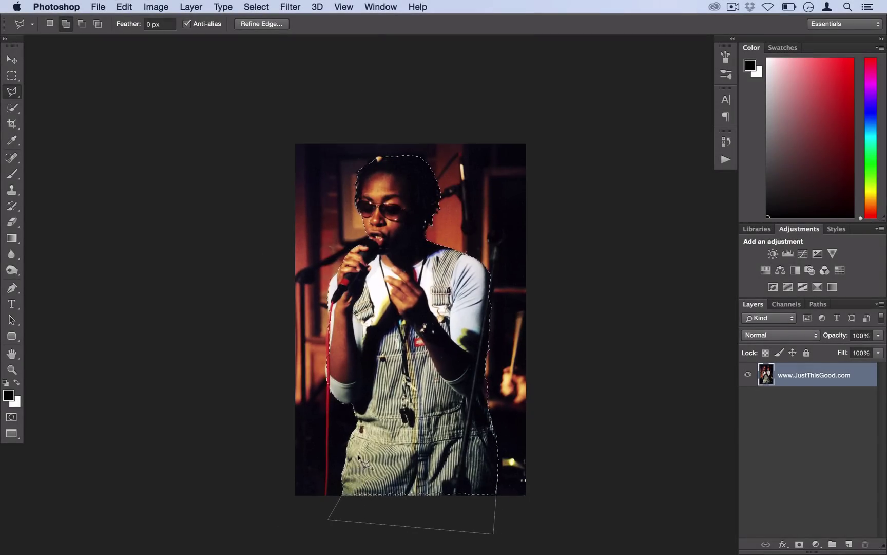
pyautogui.click(413, 459)
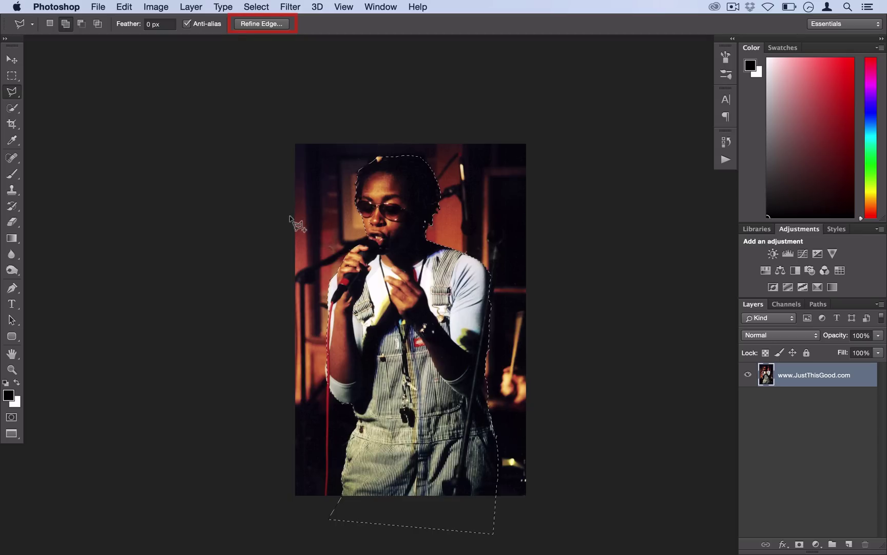
# - Refine Edge with the On White view, Smooth 16, Contrast 31 and Shift Edge +44
pyautogui.click(262, 23)
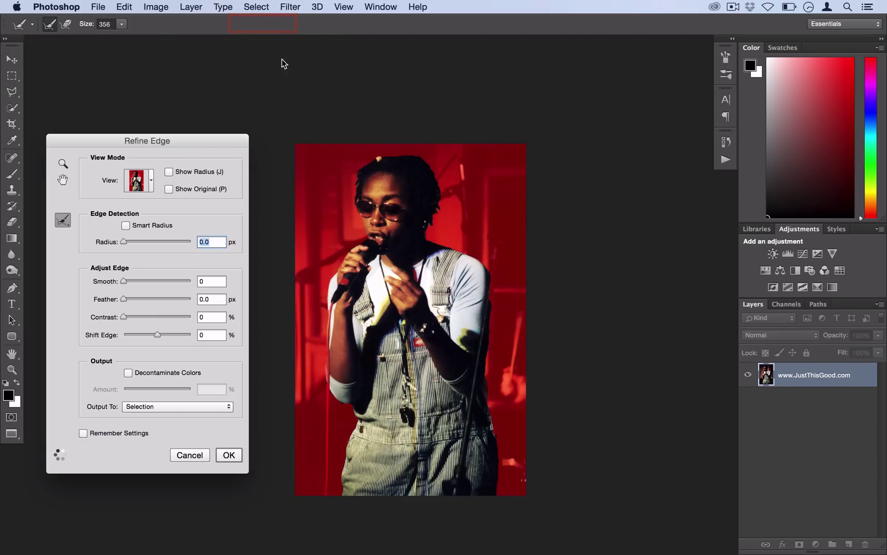
pyautogui.click(151, 189)
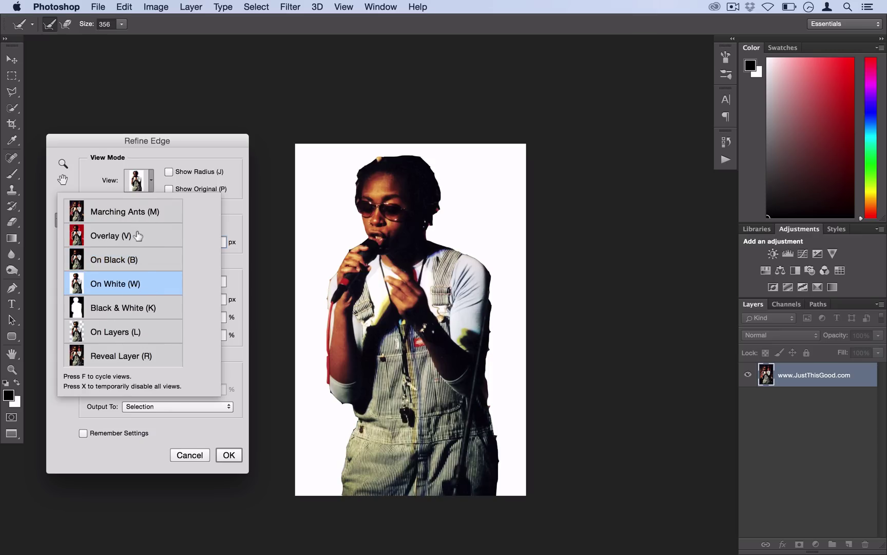
pyautogui.press('Return')
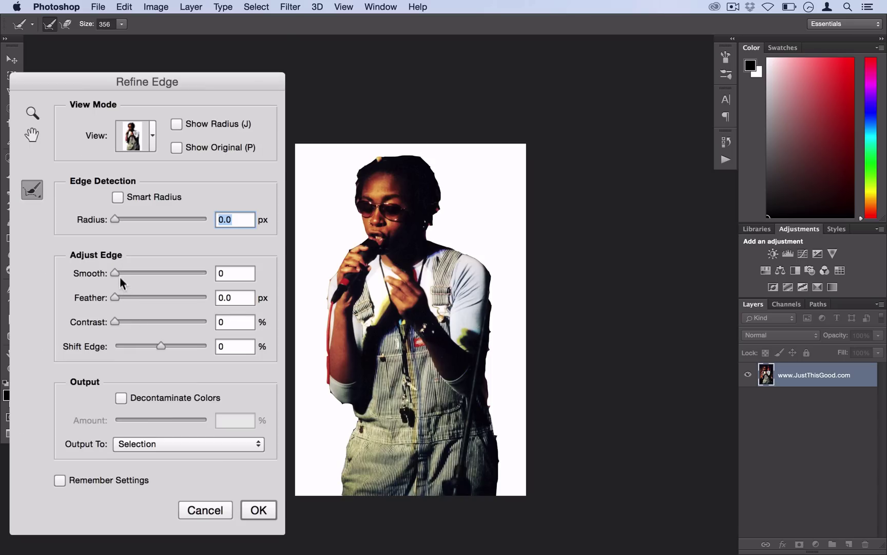
pyautogui.click(130, 273)
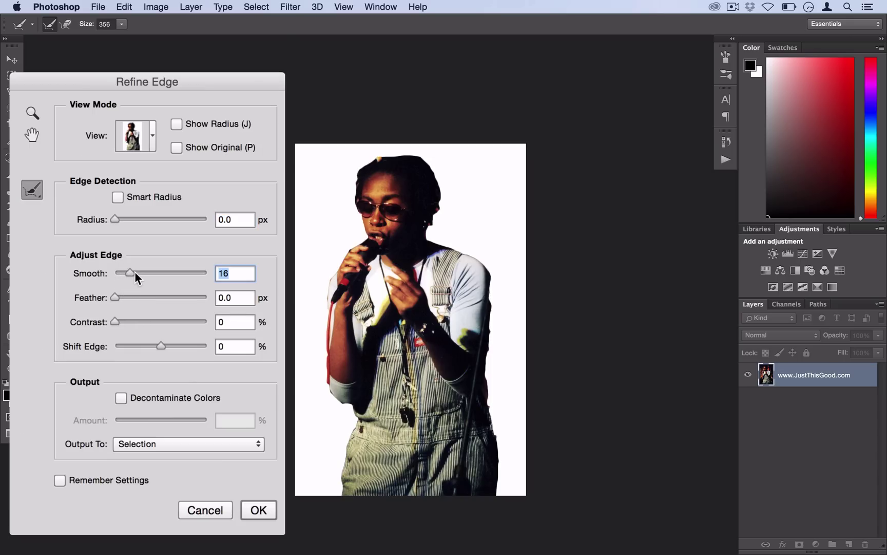
pyautogui.click(143, 322)
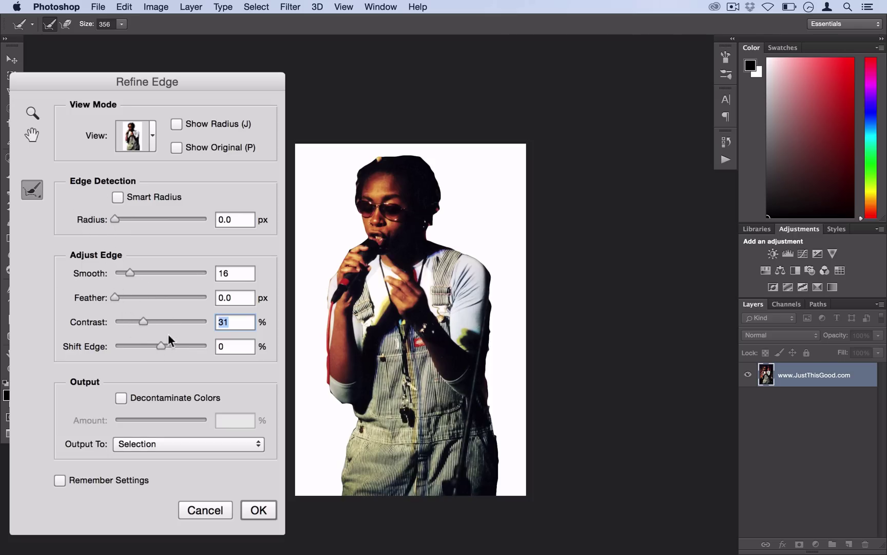
pyautogui.click(176, 346)
pyautogui.click(154, 347)
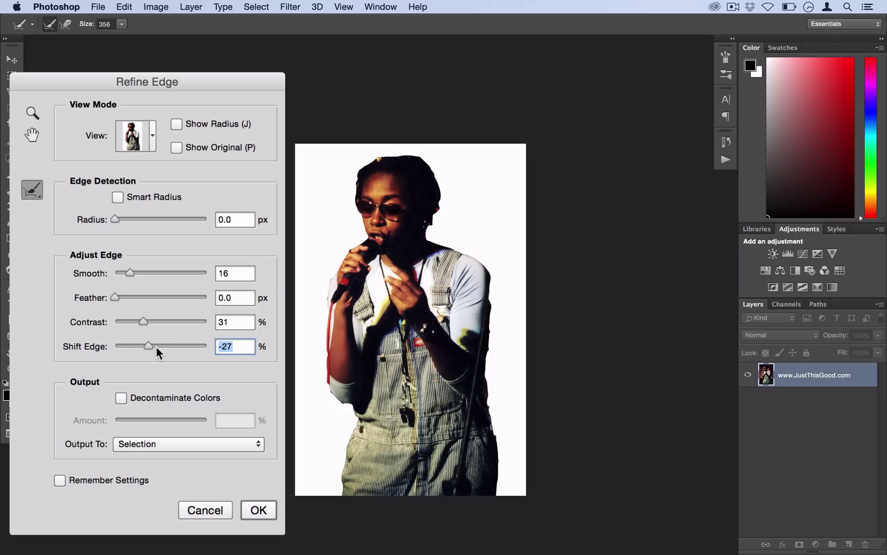
pyautogui.click(181, 346)
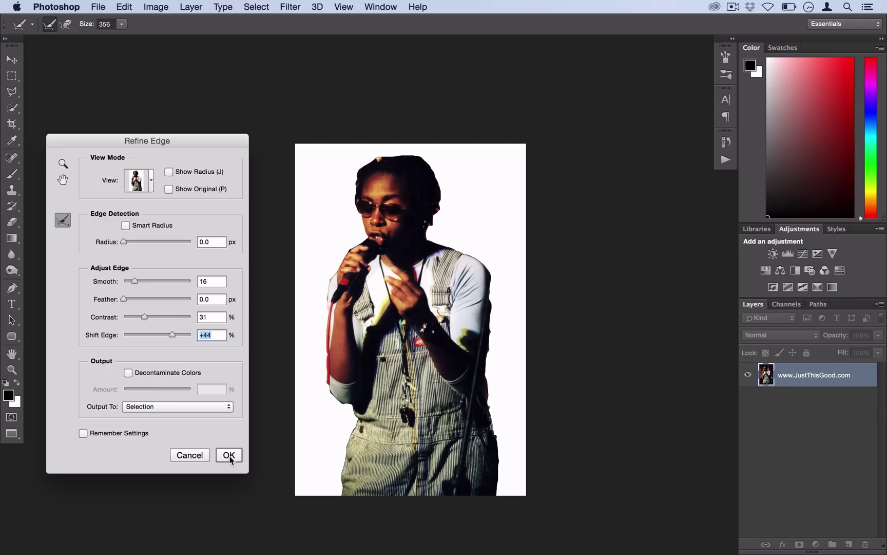
pyautogui.click(229, 455)
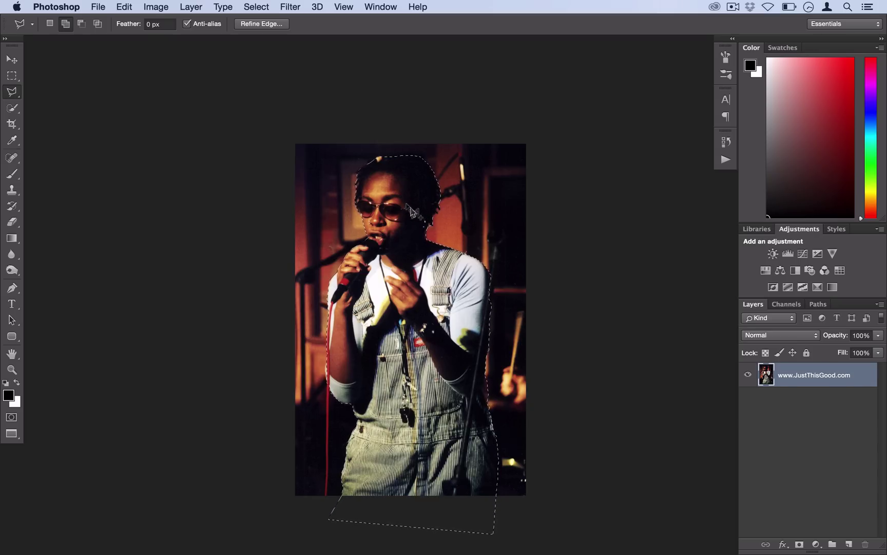
# - Copy the selected singer to a new Layer 1, toggling the background photo off and on to check the cutout
pyautogui.rightClick(404, 203)
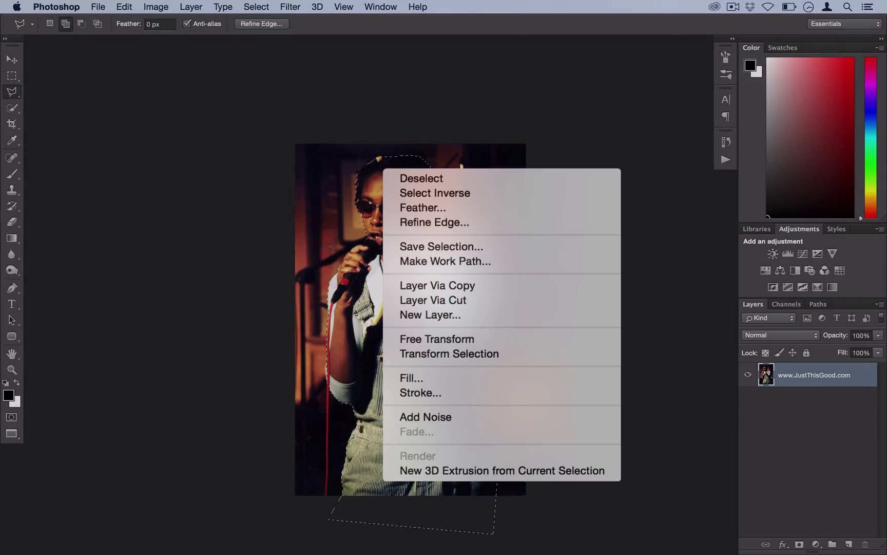
pyautogui.click(470, 288)
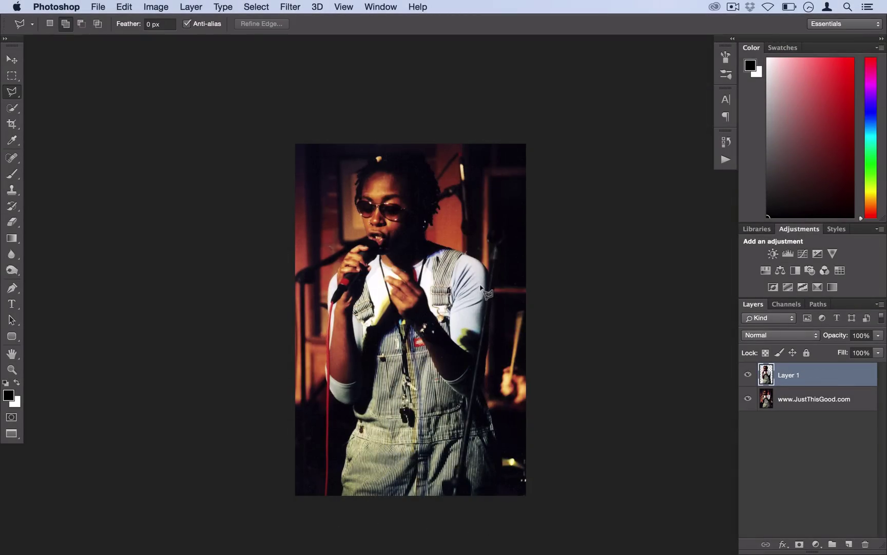
pyautogui.click(747, 399)
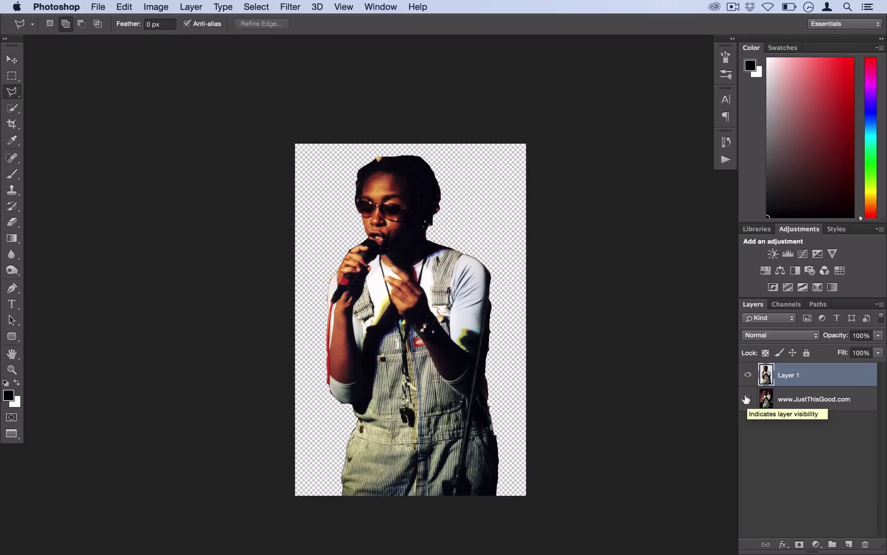
pyautogui.click(747, 399)
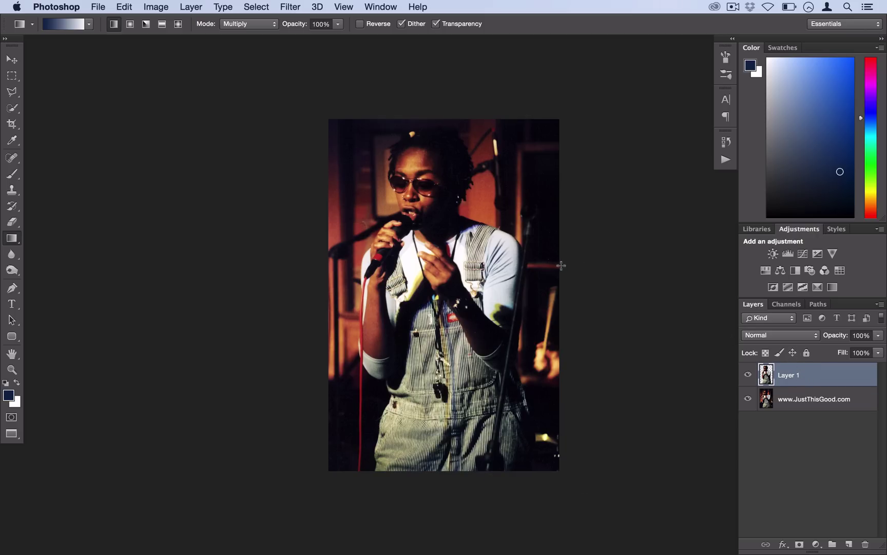
# - Crop outward to enlarge the canvas above, left and right of the photo, then select the bottom photo layer
pyautogui.click(11, 124)
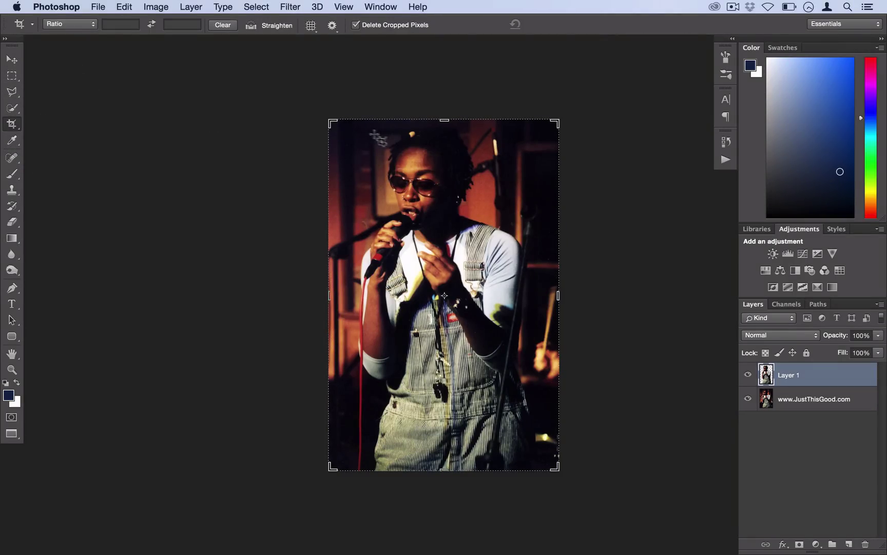
pyautogui.moveTo(330, 121); pyautogui.dragTo(264, 60)
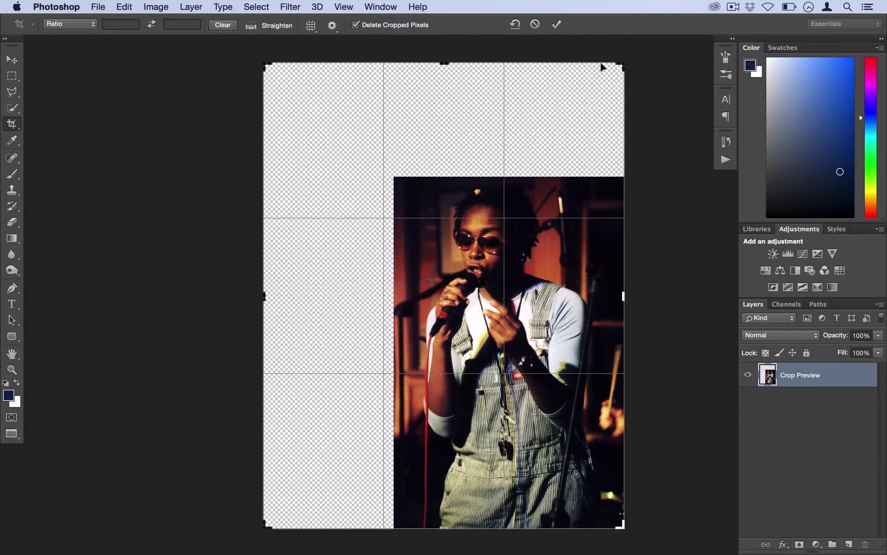
pyautogui.moveTo(621, 64); pyautogui.dragTo(677, 61)
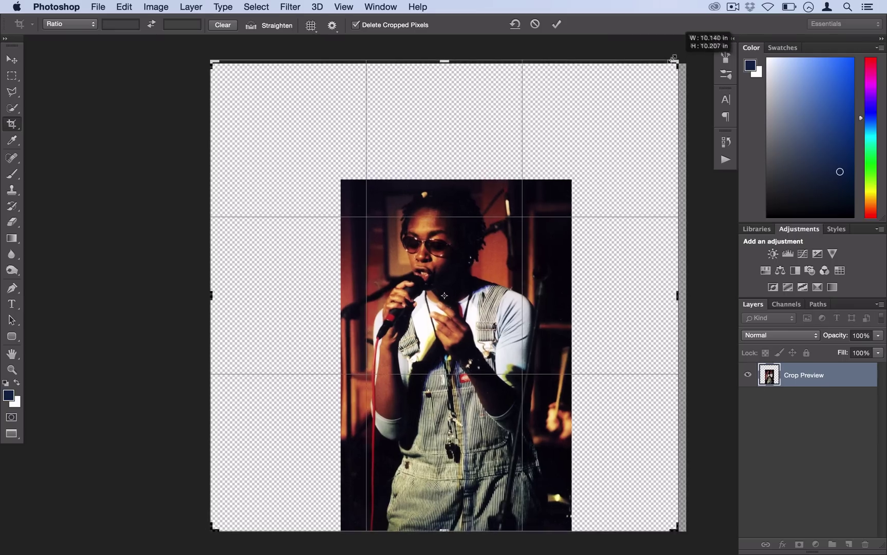
pyautogui.moveTo(611, 106); pyautogui.dragTo(608, 109)
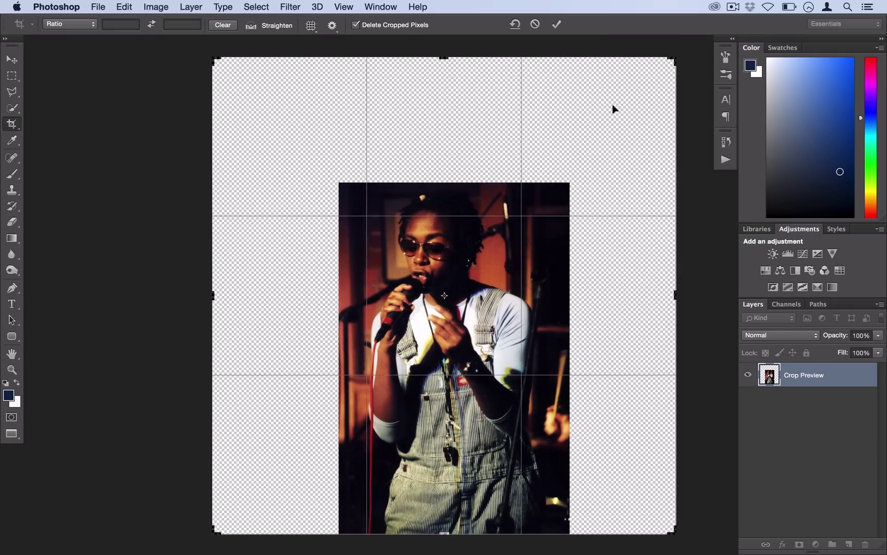
pyautogui.press('Return')
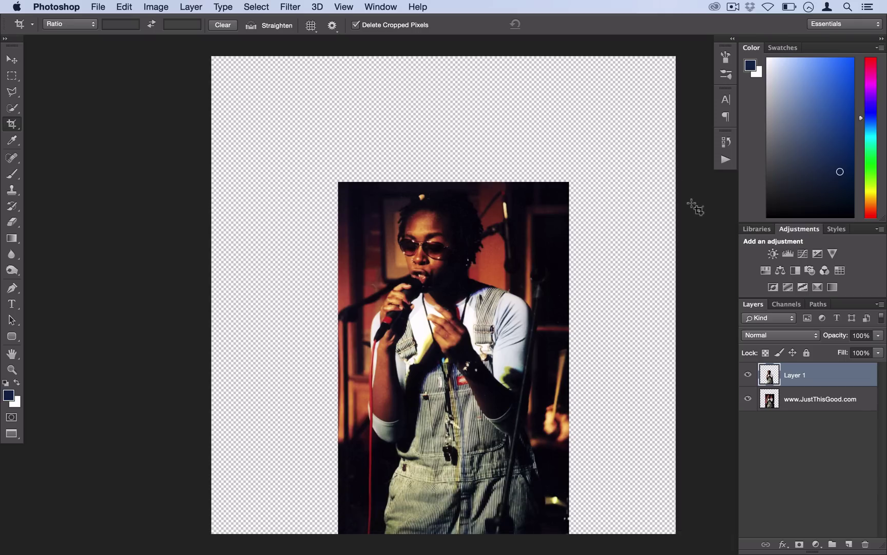
pyautogui.click(808, 396)
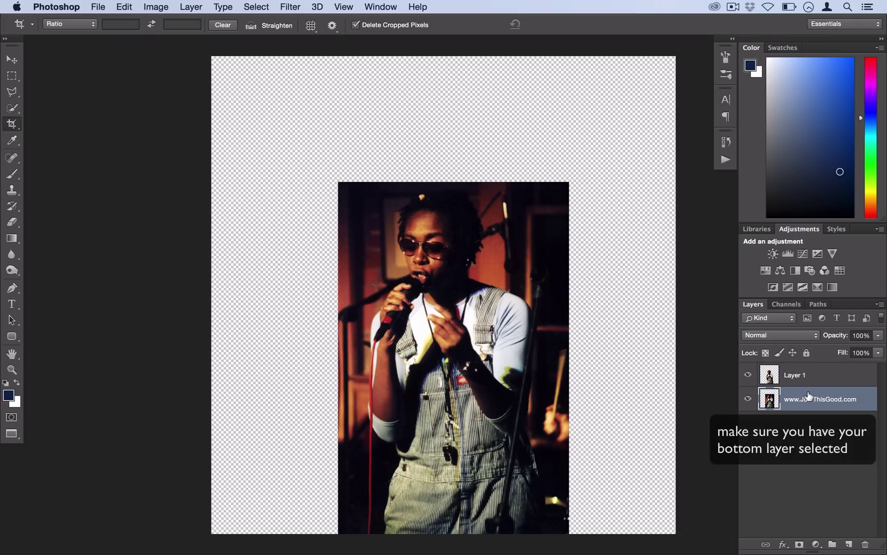
# - Add a Solid Color fill layer named Color Fill 1 in navy, hex 001c4d
pyautogui.click(190, 7)
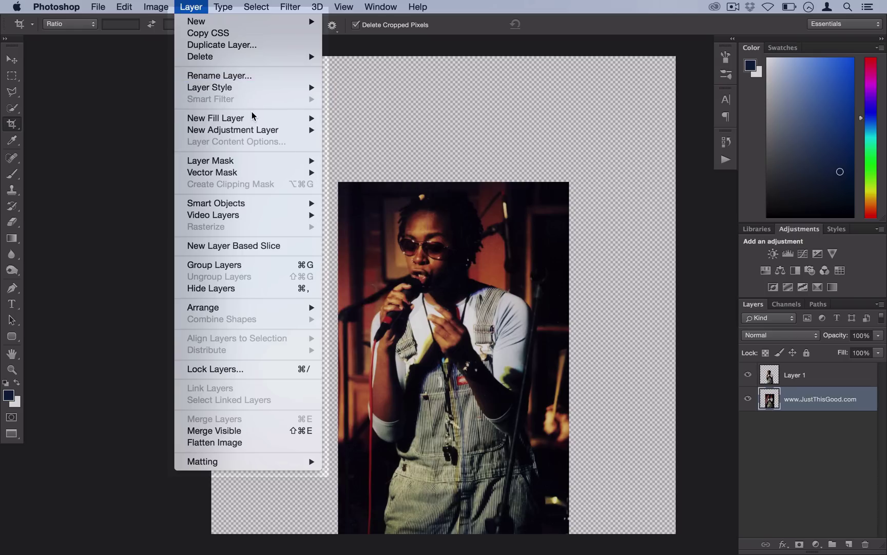
pyautogui.moveTo(262, 121)
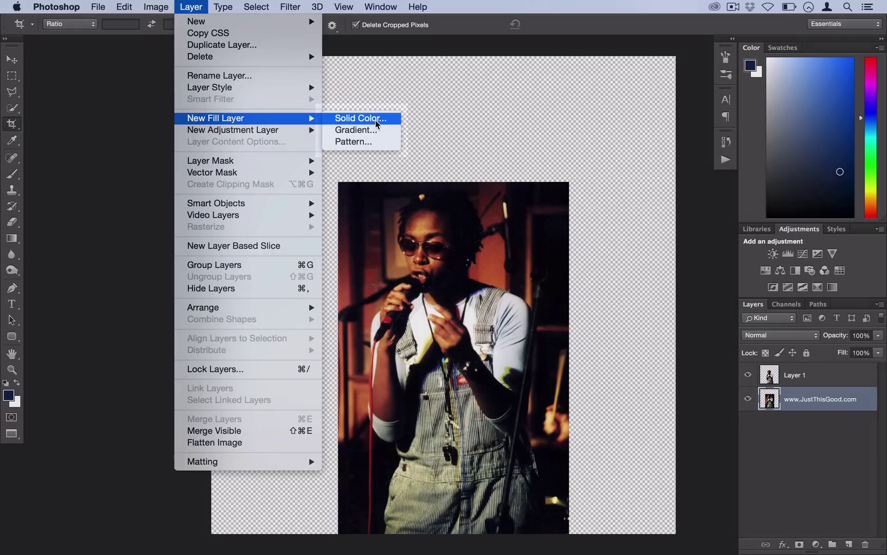
pyautogui.click(375, 120)
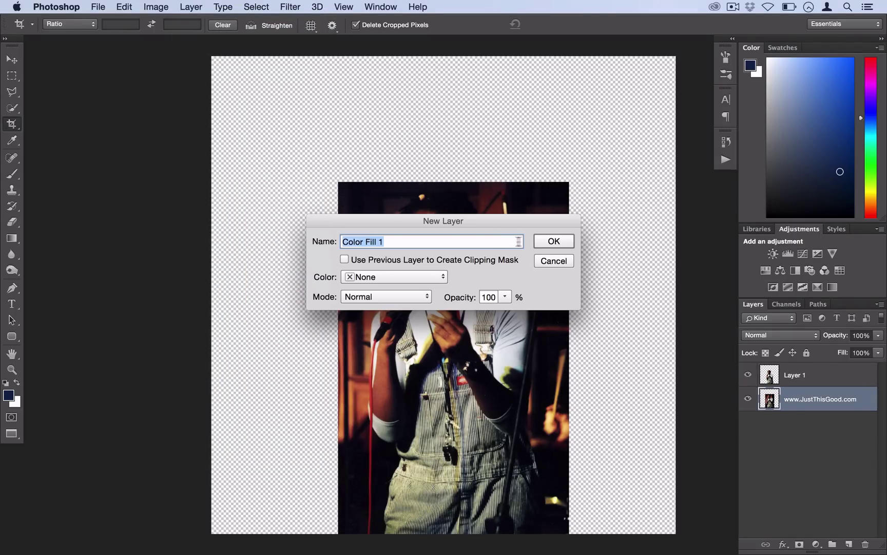
pyautogui.click(557, 246)
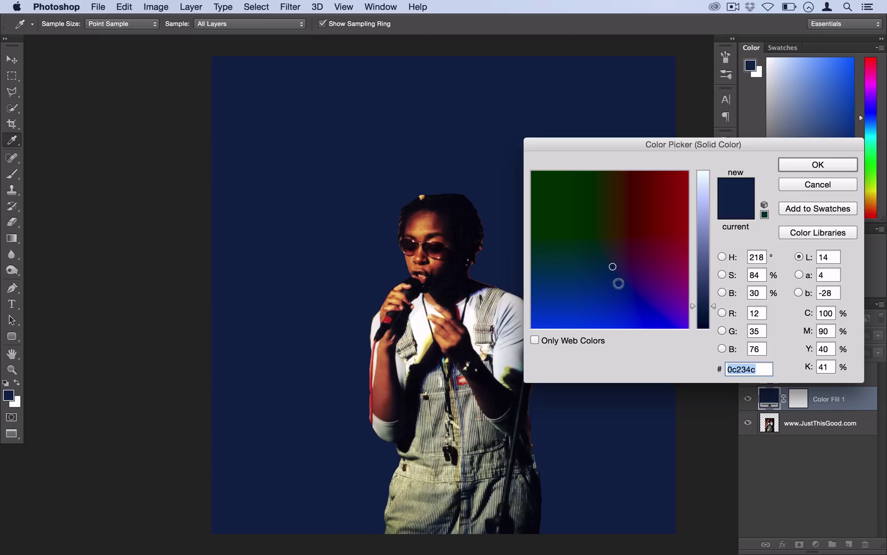
pyautogui.click(612, 271)
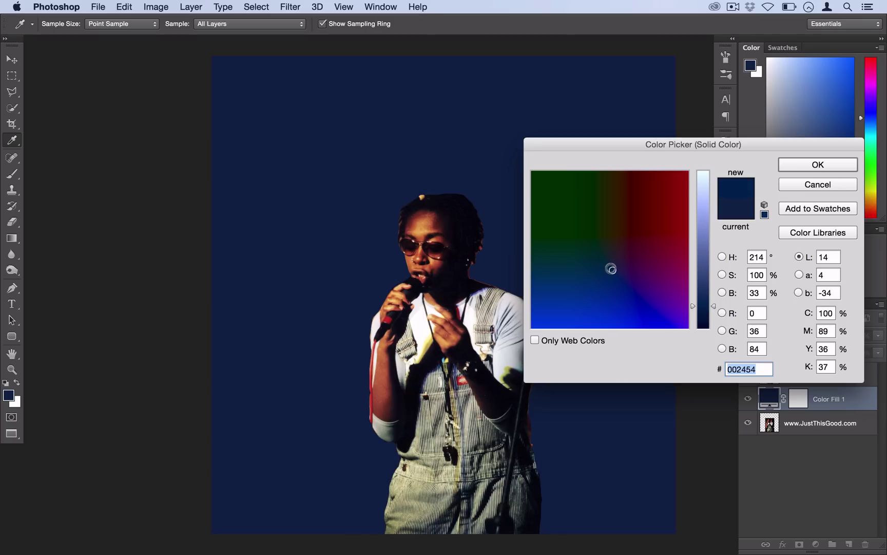
pyautogui.moveTo(707, 310); pyautogui.dragTo(708, 313)
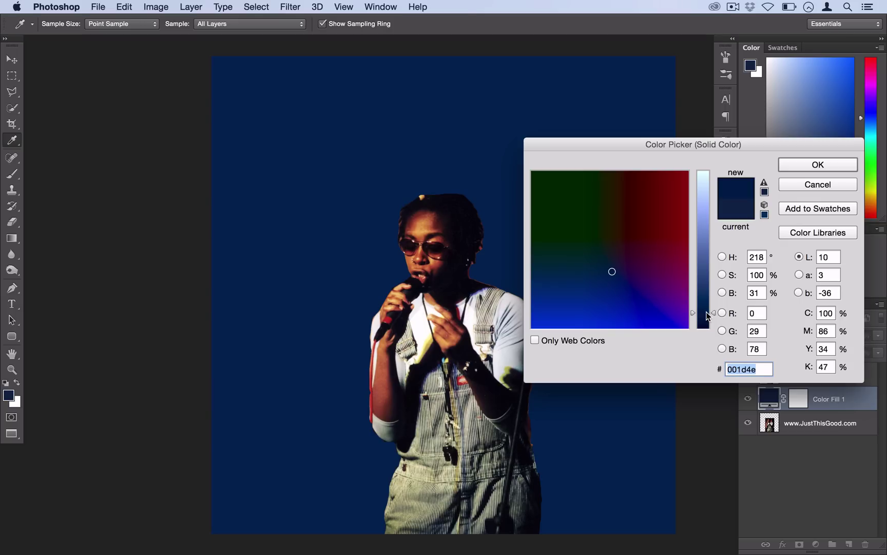
pyautogui.click(752, 366)
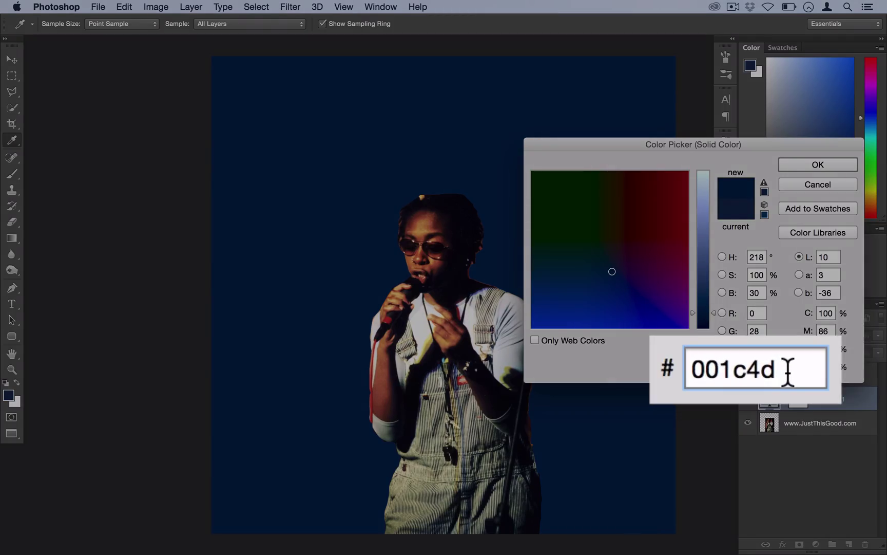
pyautogui.moveTo(759, 369); pyautogui.dragTo(727, 369)
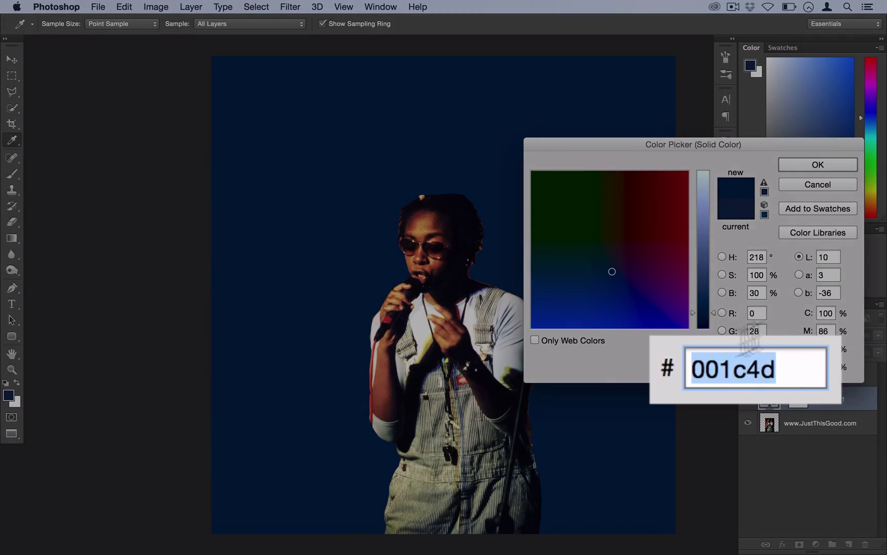
pyautogui.click(818, 164)
pyautogui.press('c')
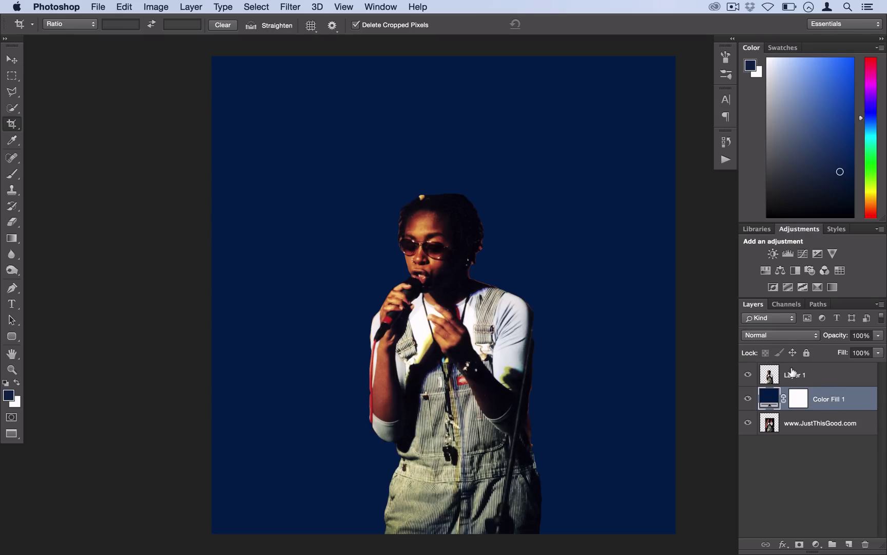
# - Duplicate Layer 1 as 'Layer 1 copy'
pyautogui.rightClick(793, 372)
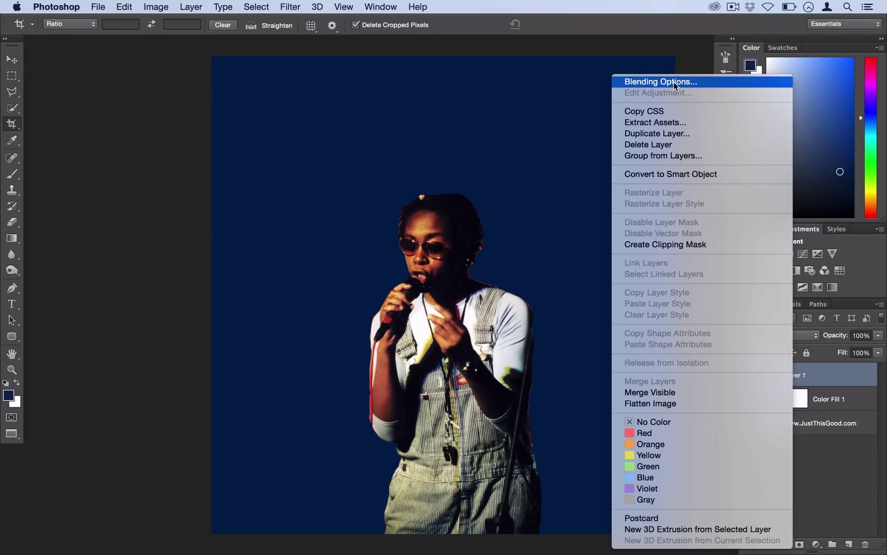
pyautogui.click(821, 376)
pyautogui.rightClick(795, 374)
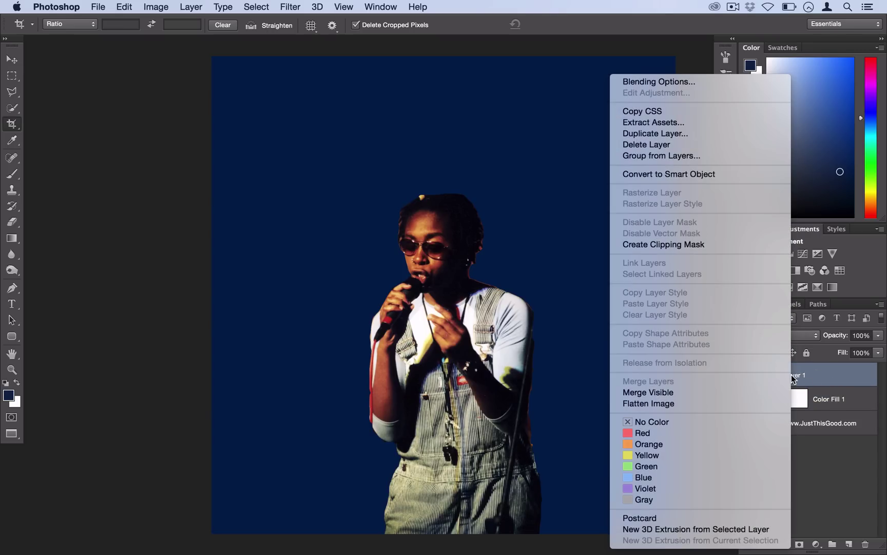
pyautogui.click(672, 46)
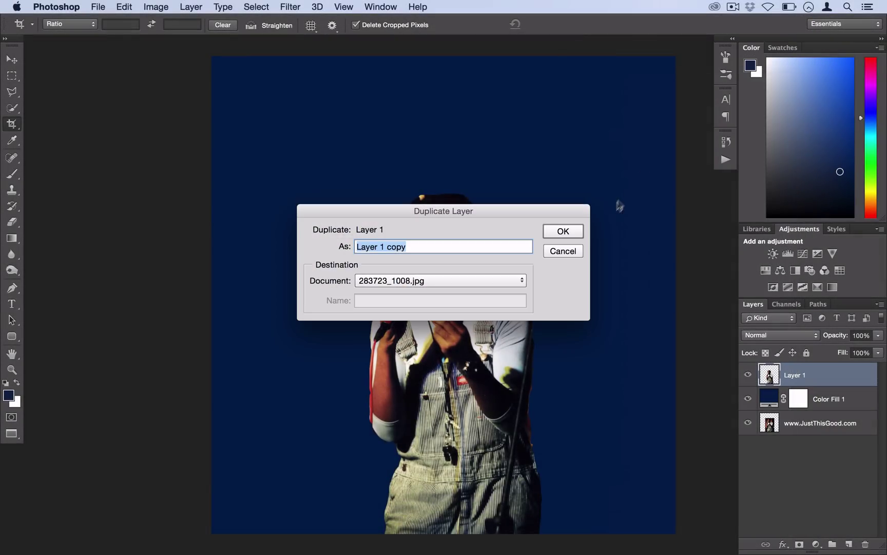
pyautogui.click(563, 231)
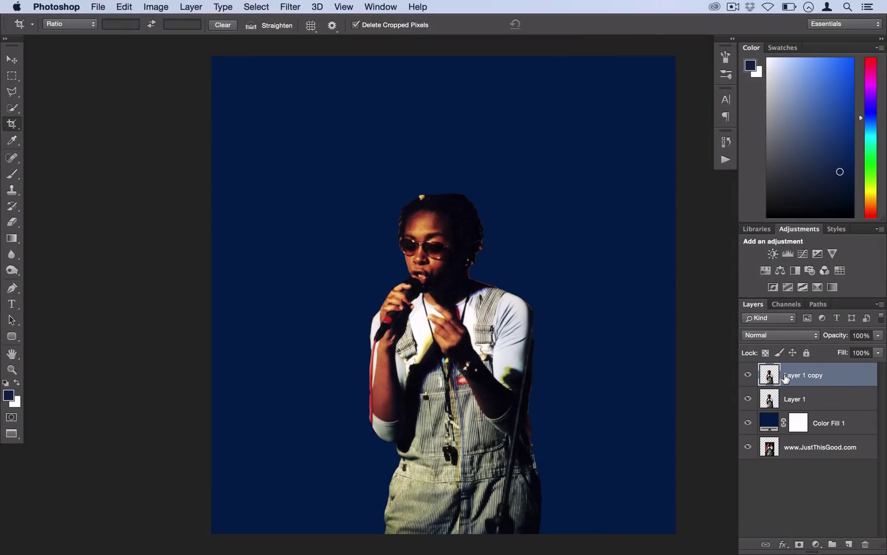
# - Clip Layer 1 copy to Layer 1 as a clipping mask with Option+Cmd+G
pyautogui.press('alt+super+g')
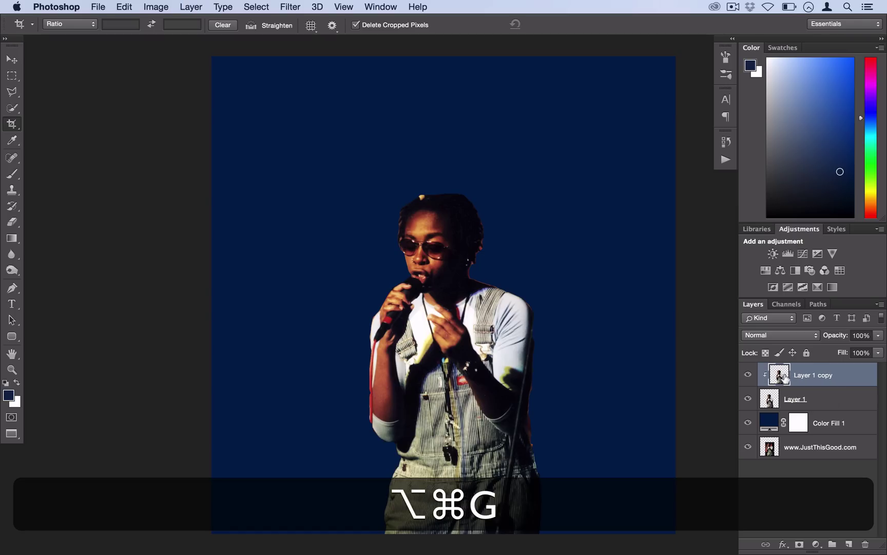
pyautogui.click(190, 6)
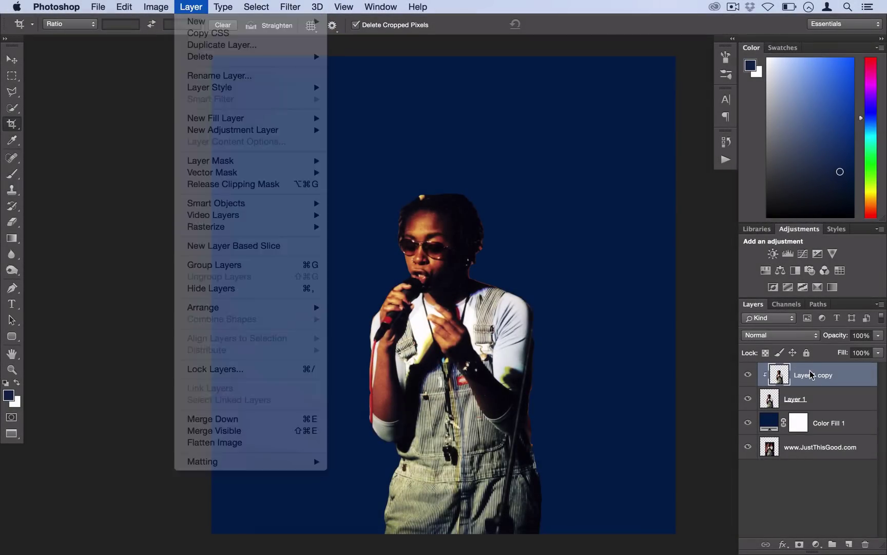
pyautogui.click(806, 370)
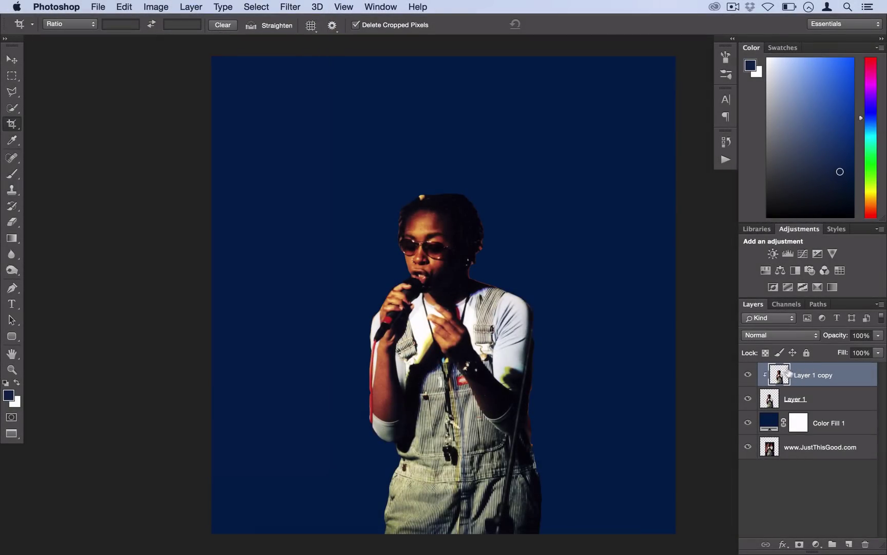
# - Apply a Gaussian Blur with a 3.0 pixel radius to Layer 1 copy
pyautogui.click(290, 7)
pyautogui.moveTo(354, 159)
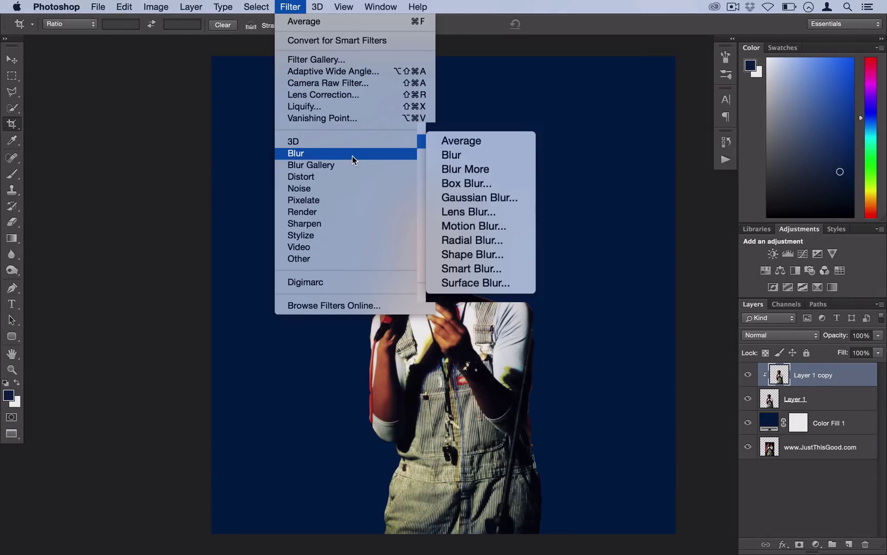
pyautogui.click(452, 198)
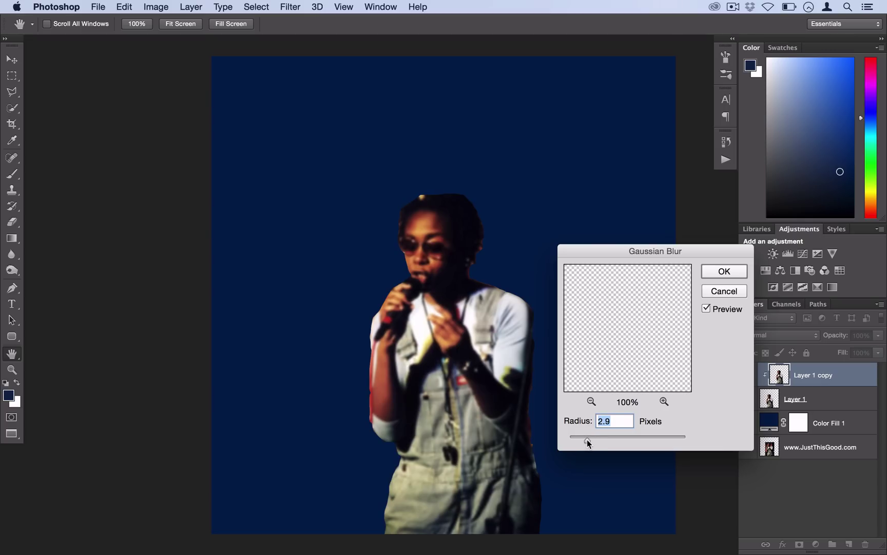
pyautogui.moveTo(587, 439); pyautogui.dragTo(588, 439)
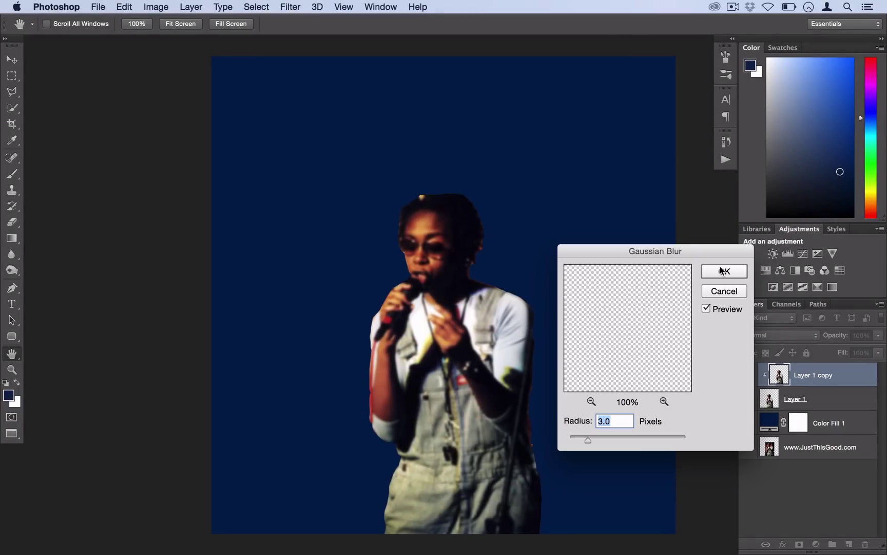
pyautogui.click(737, 273)
pyautogui.press('c')
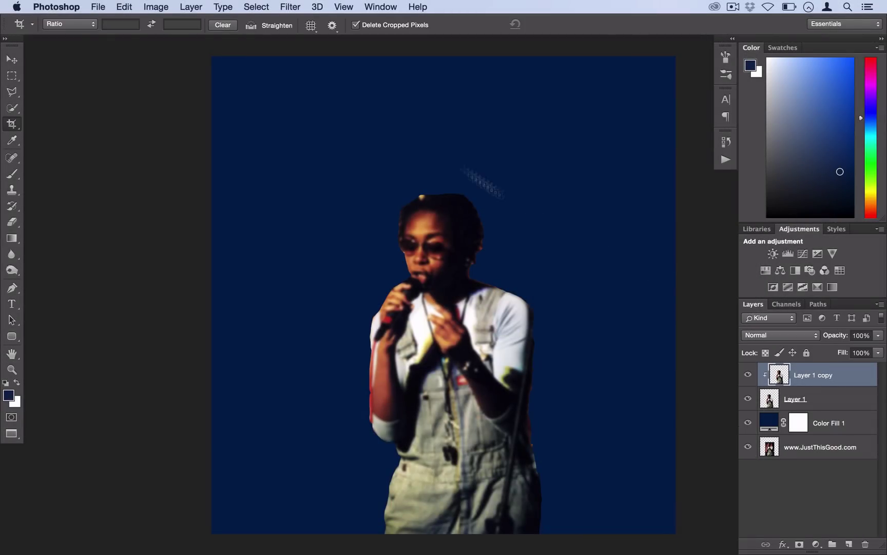
pyautogui.click(156, 7)
# - Apply Levels to the blurred copy with input values 27, 1.07 and 211
pyautogui.moveTo(181, 42)
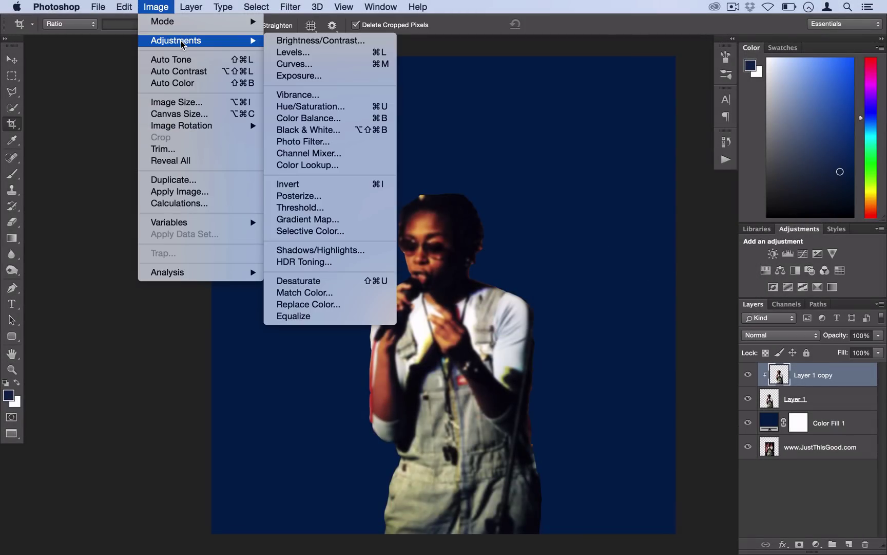
pyautogui.click(293, 52)
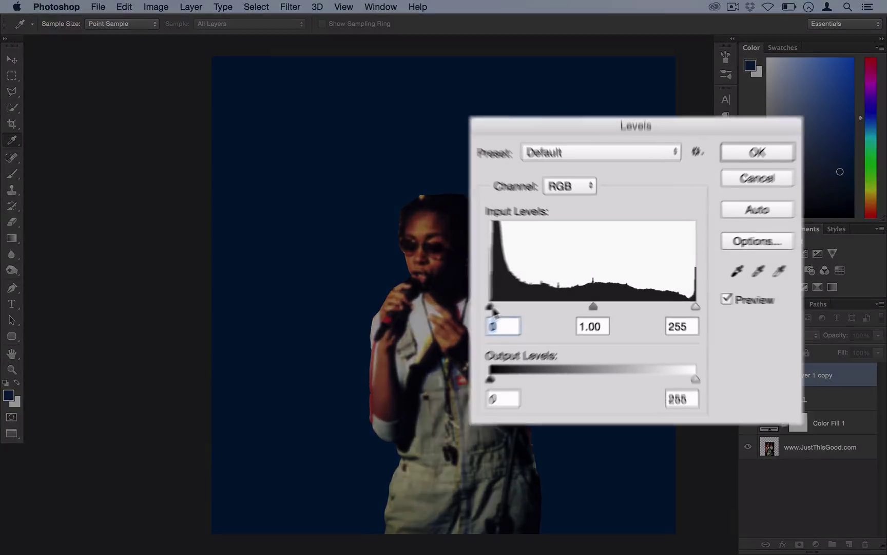
pyautogui.moveTo(525, 298); pyautogui.dragTo(529, 298)
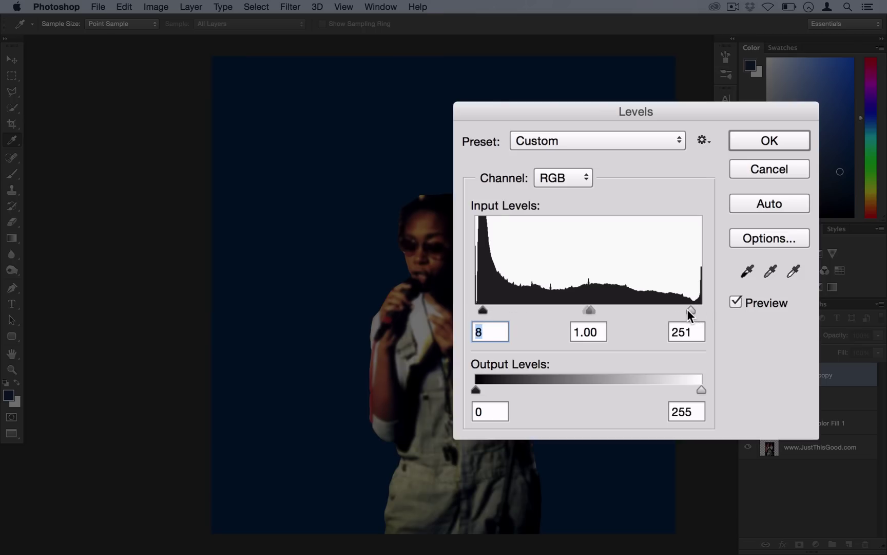
pyautogui.moveTo(688, 310); pyautogui.dragTo(683, 310)
pyautogui.moveTo(490, 308); pyautogui.dragTo(492, 308)
pyautogui.moveTo(675, 310); pyautogui.dragTo(672, 310)
pyautogui.moveTo(583, 310)
pyautogui.mouseDown()
pyautogui.moveTo(563, 310)
pyautogui.moveTo(596, 299)
pyautogui.mouseUp()
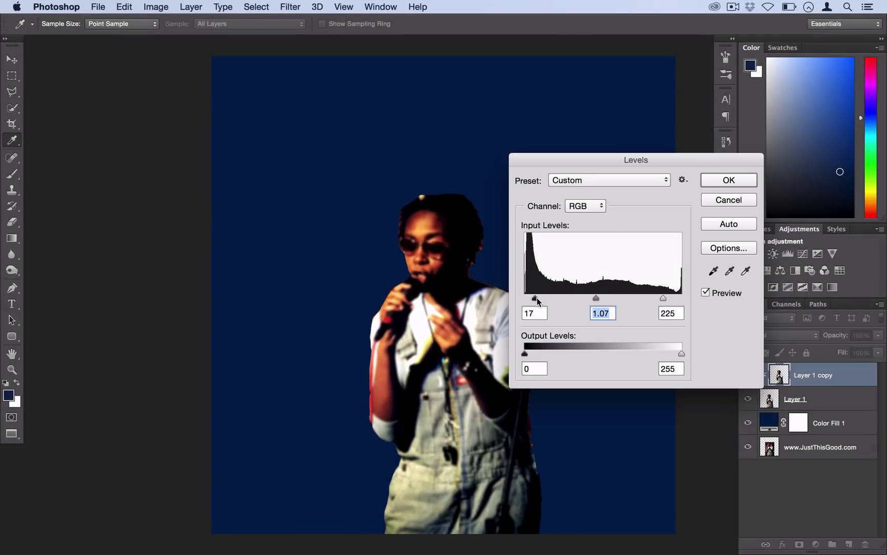
pyautogui.moveTo(536, 297); pyautogui.dragTo(541, 297)
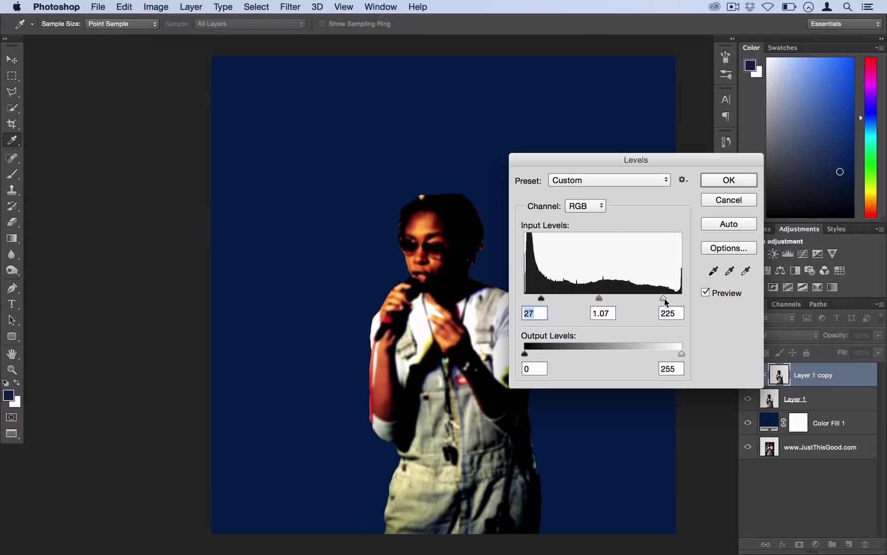
pyautogui.moveTo(665, 299); pyautogui.dragTo(661, 300)
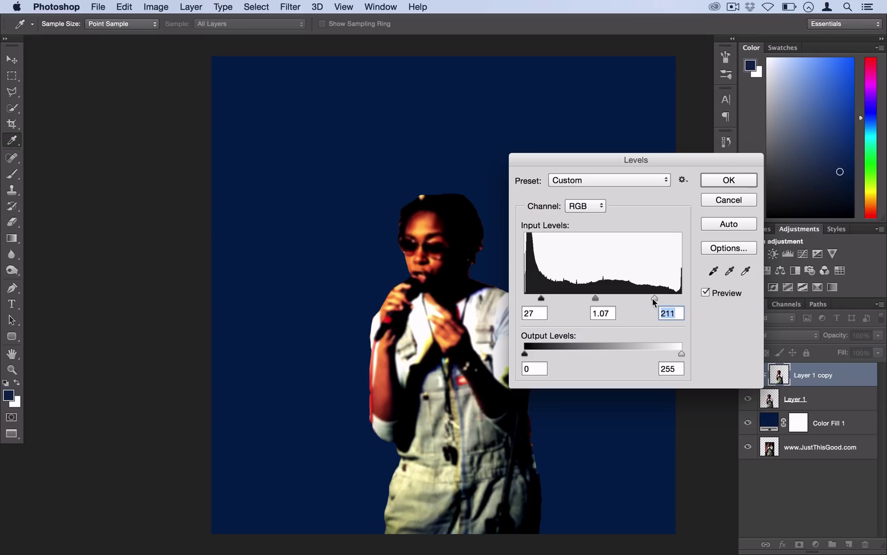
pyautogui.click(720, 181)
pyautogui.press('c')
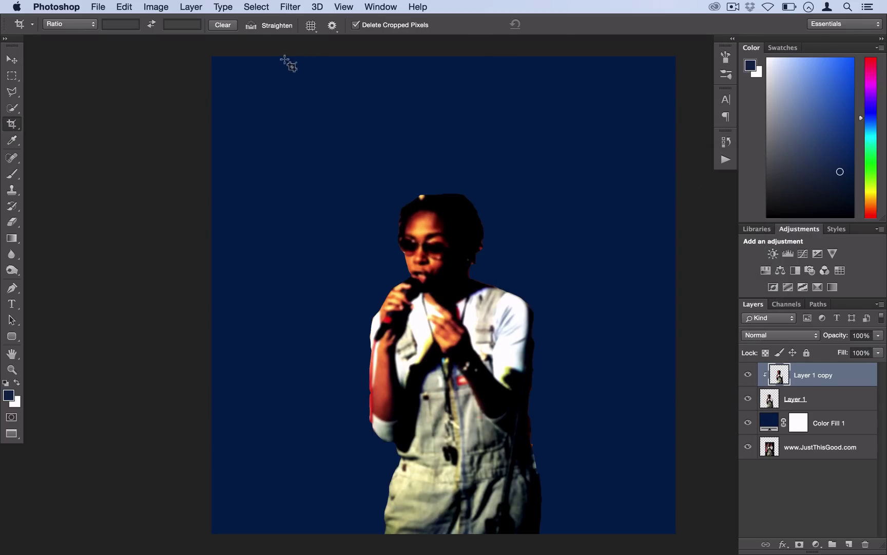
# - Apply a Red Photo Filter at 100% density to Layer 1 copy, briefly trying Deep Red first
pyautogui.click(155, 5)
pyautogui.moveTo(184, 42)
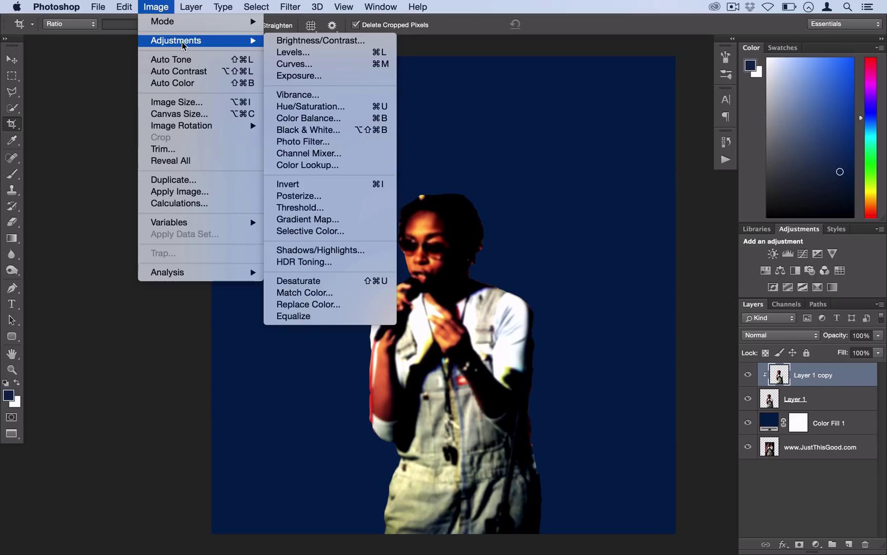
pyautogui.click(324, 142)
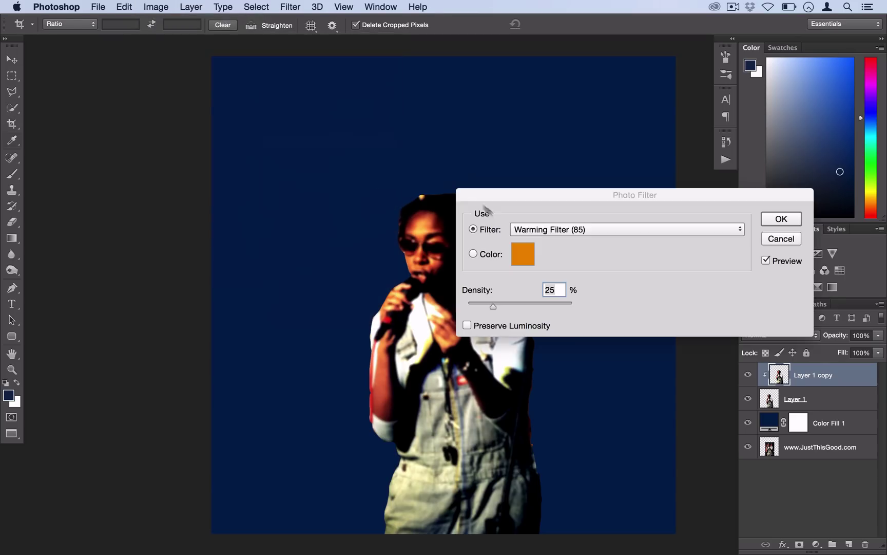
pyautogui.click(649, 230)
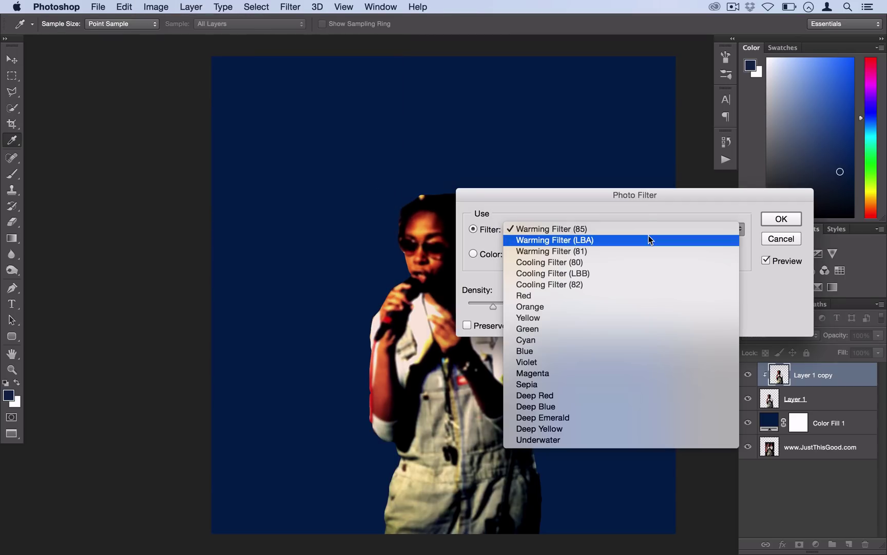
pyautogui.click(616, 295)
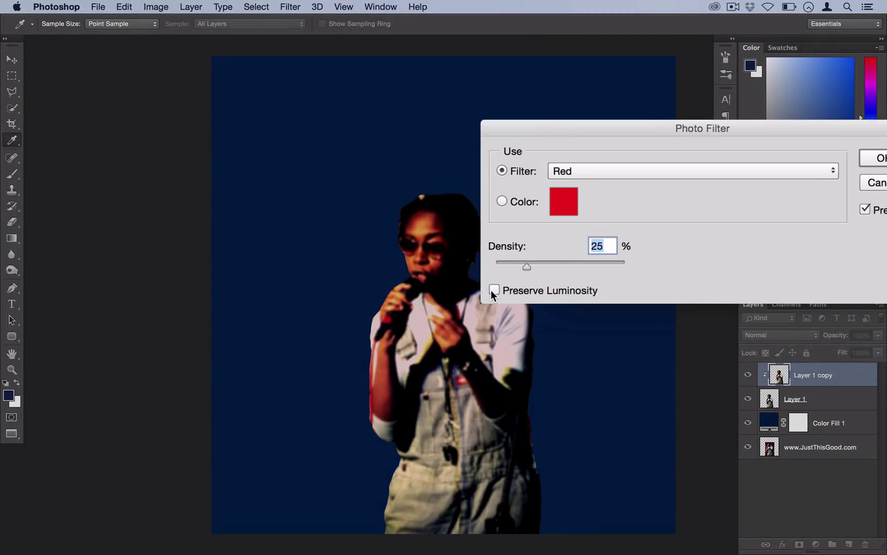
pyautogui.moveTo(527, 266); pyautogui.dragTo(667, 262)
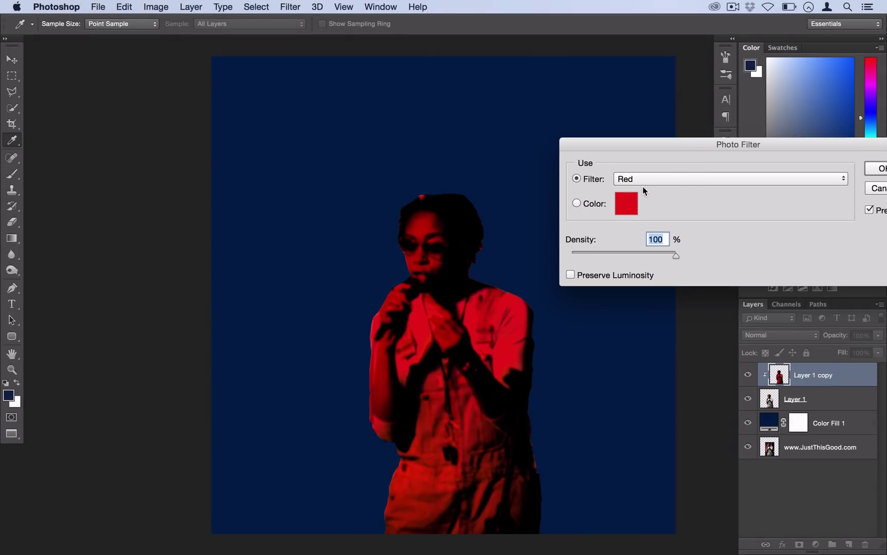
pyautogui.click(643, 187)
pyautogui.click(666, 277)
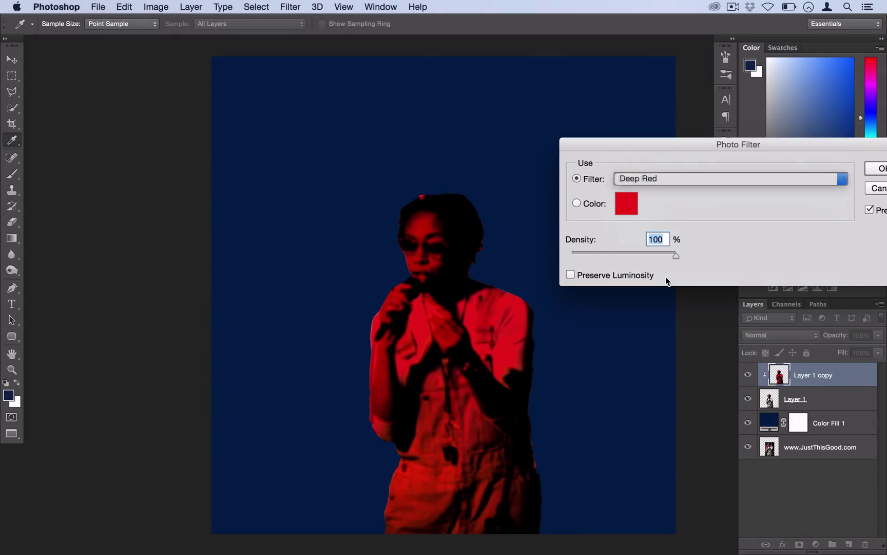
pyautogui.click(663, 180)
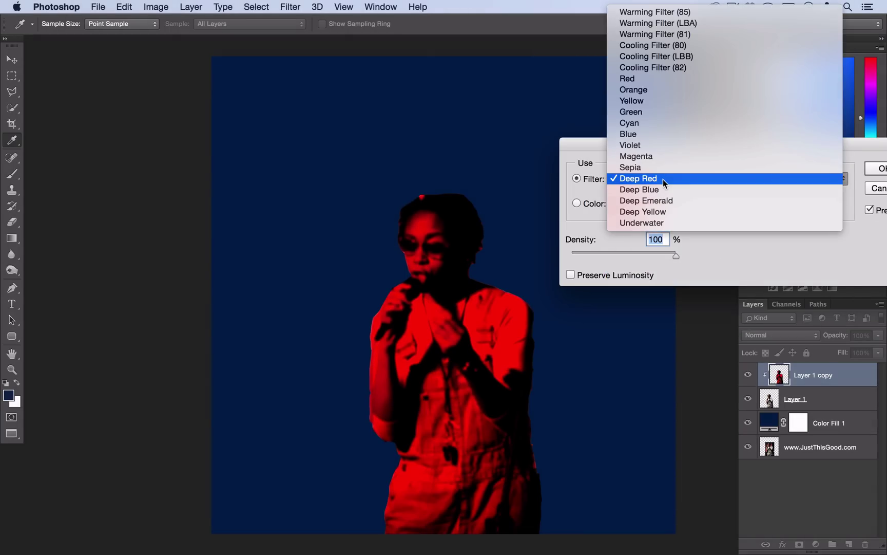
pyautogui.click(670, 81)
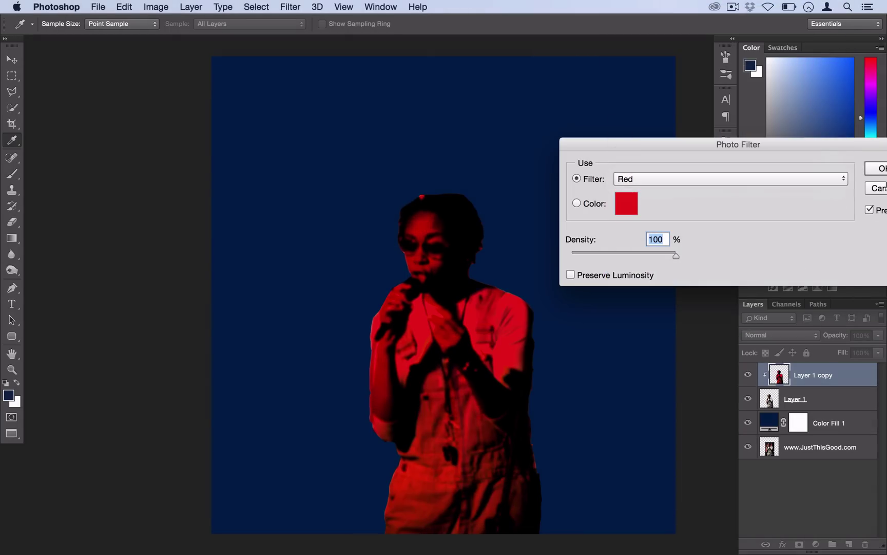
pyautogui.click(880, 170)
pyautogui.press('c')
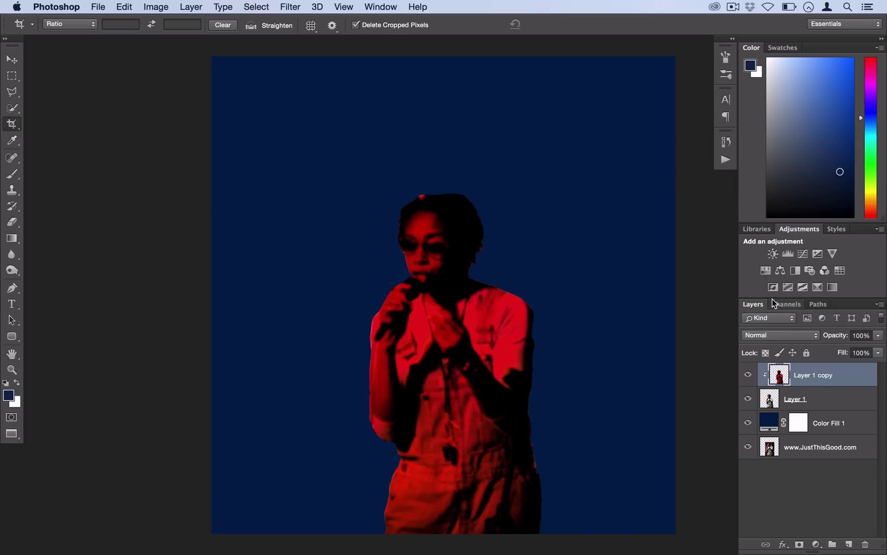
# - In Layer 1's Blending Options, enable Stroke and set its colour to pure white
pyautogui.click(801, 399)
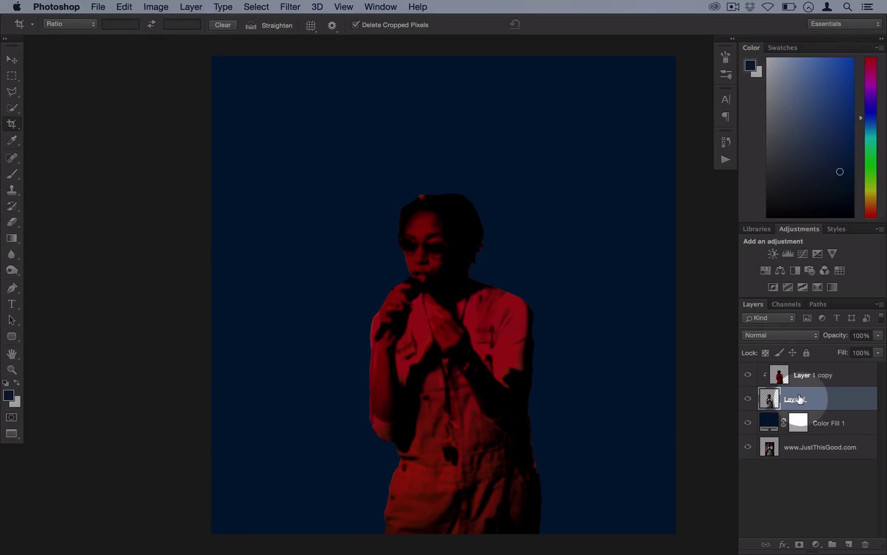
pyautogui.rightClick(799, 399)
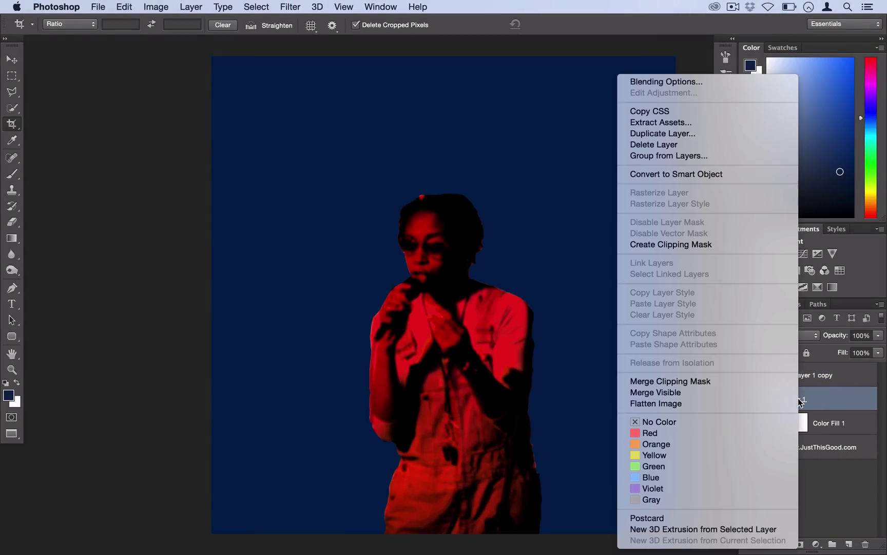
pyautogui.click(666, 81)
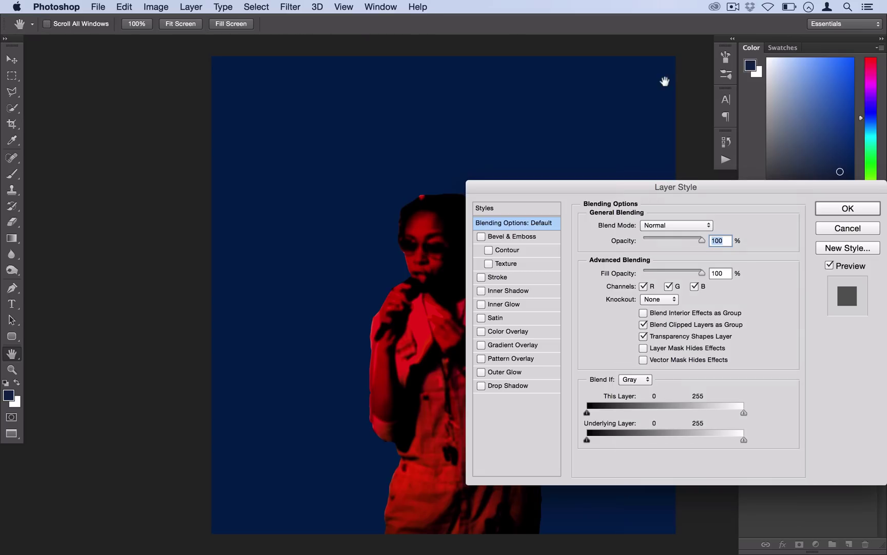
pyautogui.moveTo(525, 192); pyautogui.dragTo(604, 167)
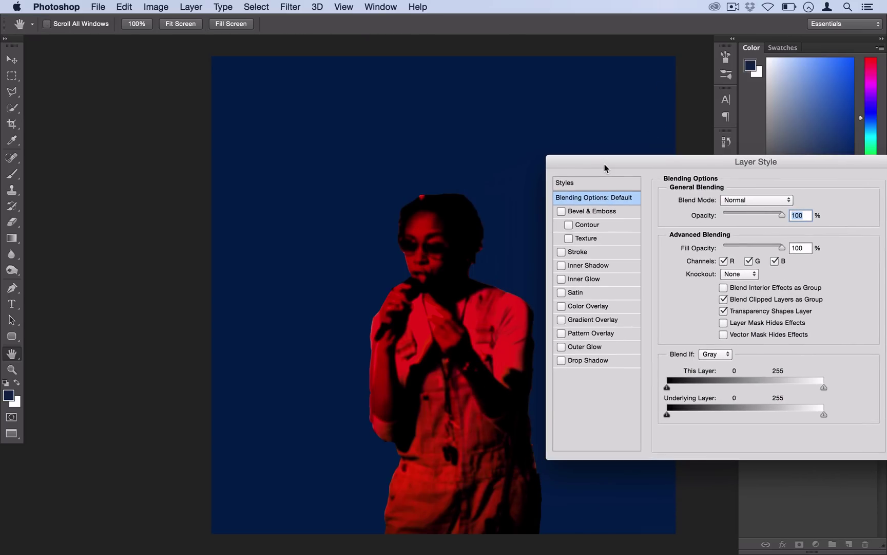
pyautogui.click(562, 253)
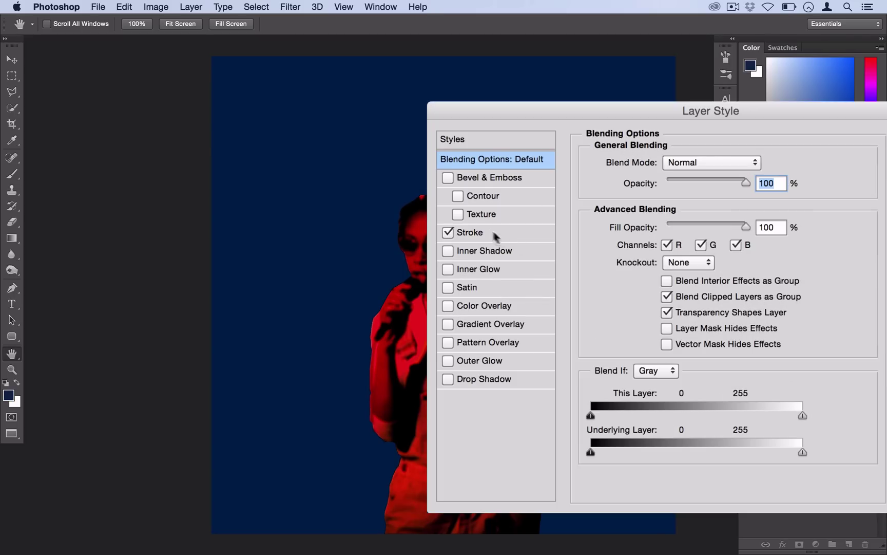
pyautogui.click(601, 255)
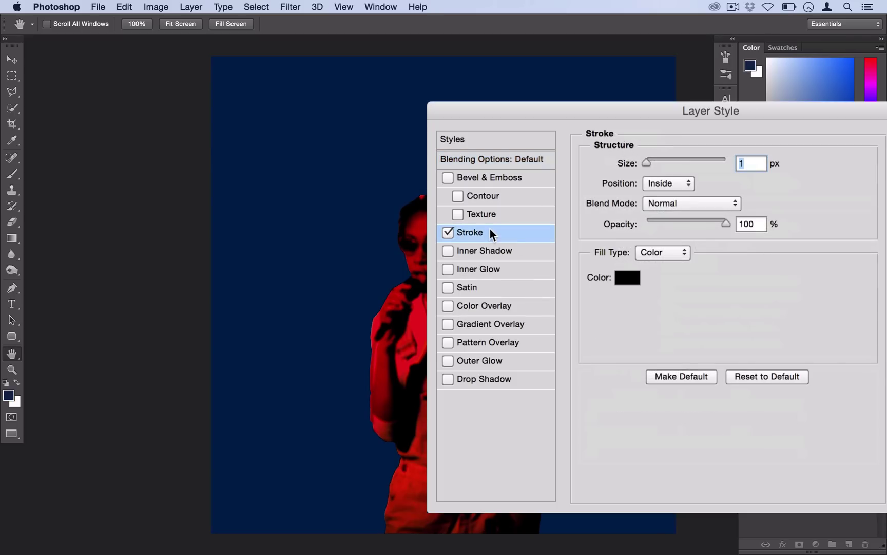
pyautogui.click(628, 278)
pyautogui.moveTo(668, 252); pyautogui.dragTo(670, 208)
pyautogui.moveTo(670, 149); pyautogui.dragTo(670, 137)
pyautogui.click(825, 132)
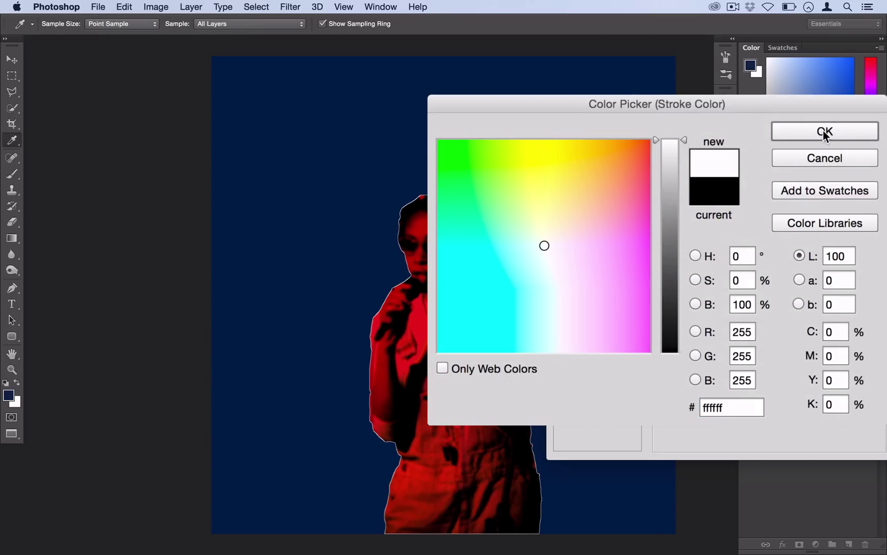
# - Set the stroke size to 4 px and apply the effect to Layer 1
pyautogui.doubleClick(749, 163)
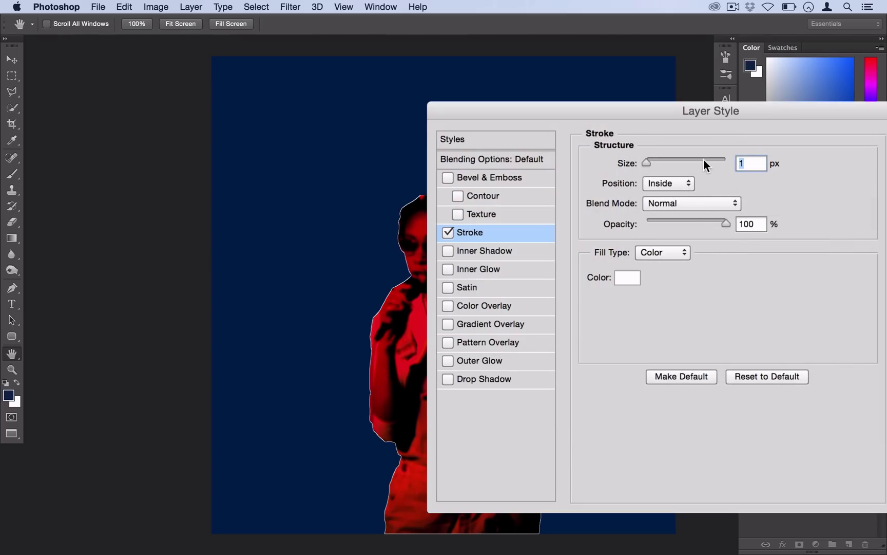
pyautogui.write('3')
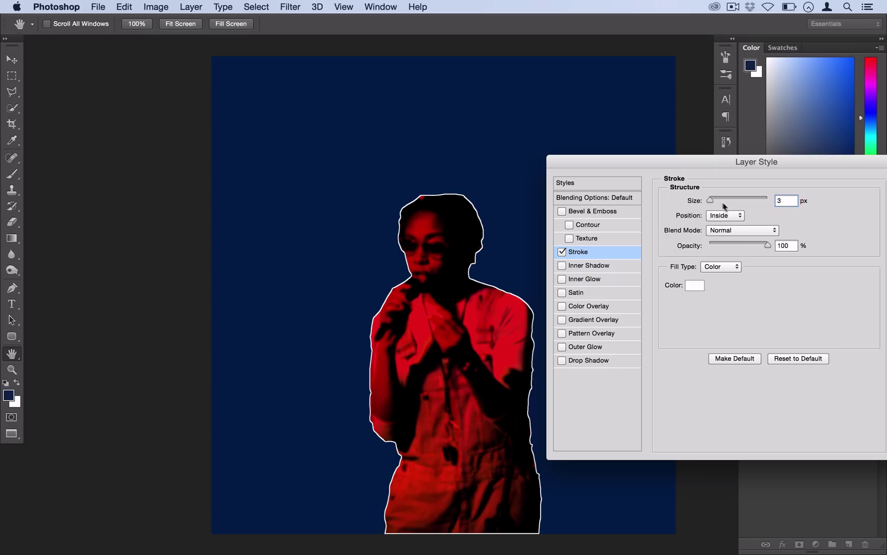
pyautogui.write('4')
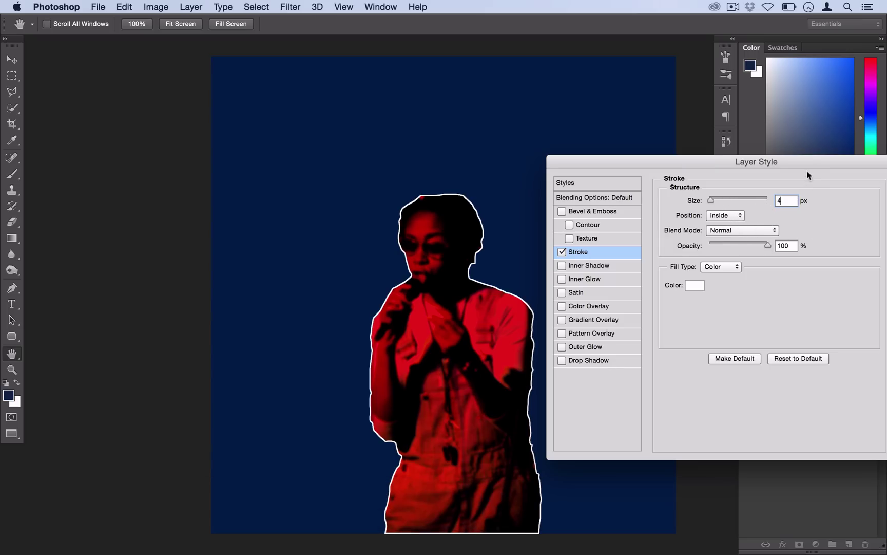
pyautogui.moveTo(808, 175); pyautogui.dragTo(680, 172)
pyautogui.click(791, 192)
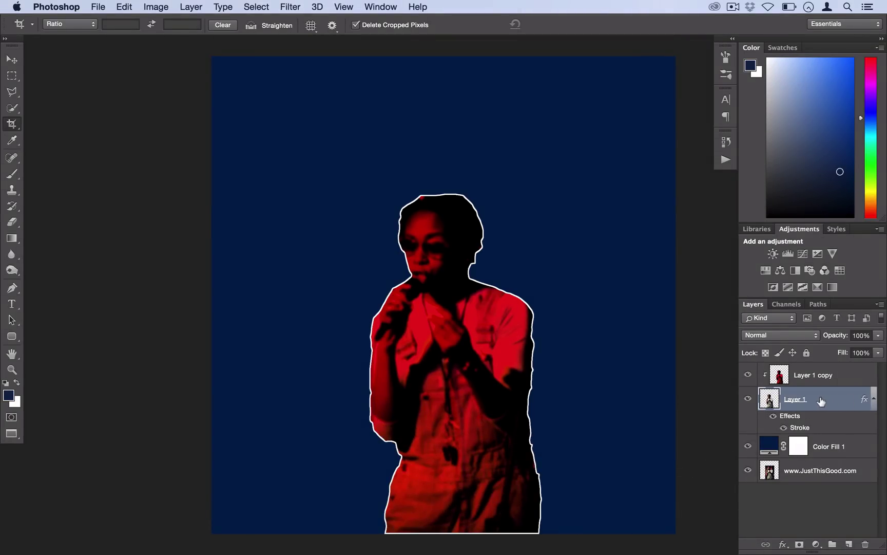
# - Nudge Layer 1 and Layer 1 copy down one step with the Move tool, then deselect Layer 1 copy
pyautogui.keyDown('shift'); pyautogui.click(804, 375); pyautogui.keyUp('shift')
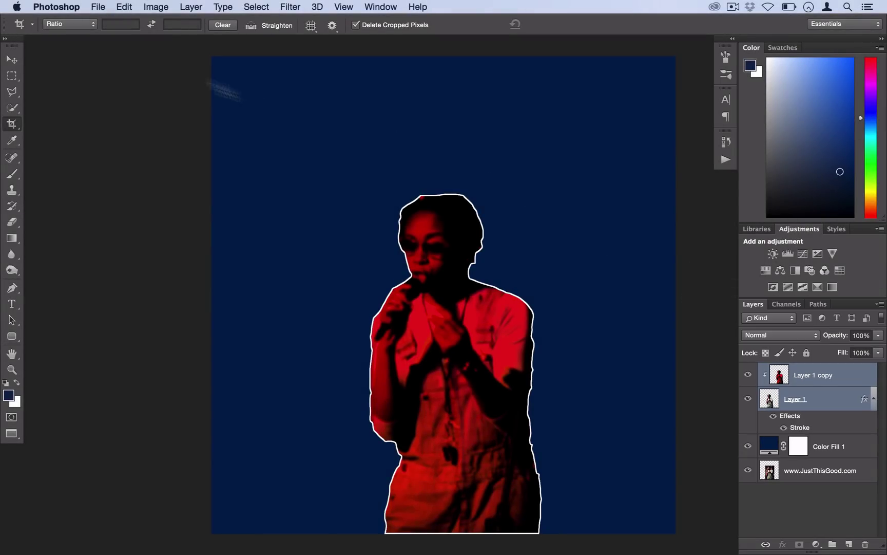
pyautogui.click(11, 60)
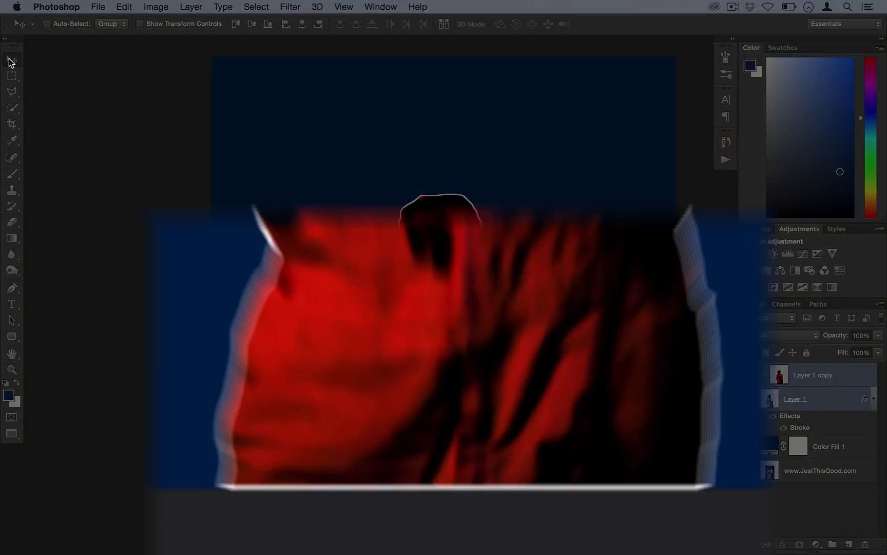
pyautogui.press('Down')
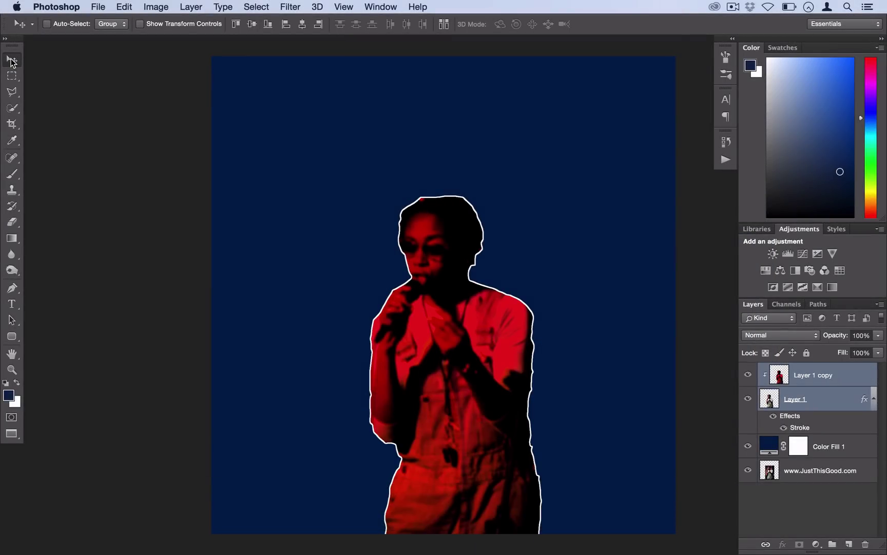
pyautogui.keyDown('shift'); pyautogui.keyDown('super'); pyautogui.click(530, 255); pyautogui.keyUp('super'); pyautogui.keyUp('shift')
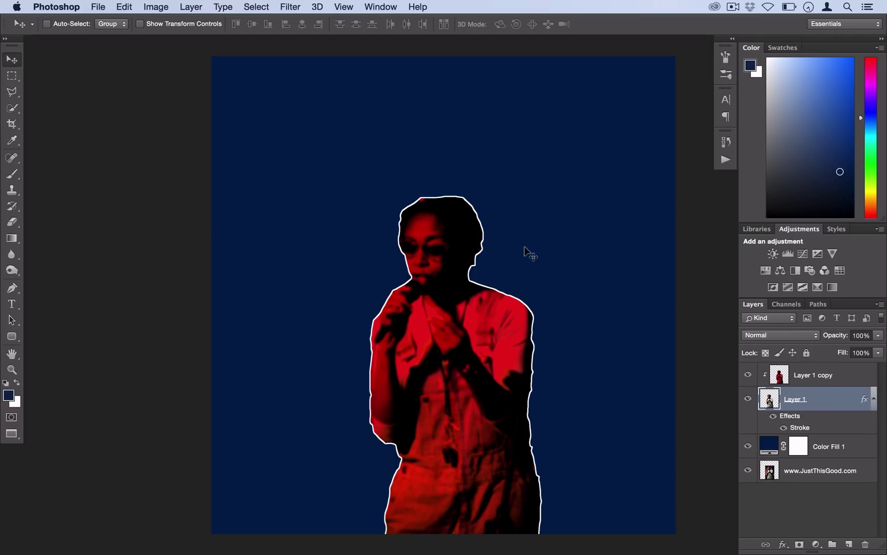
# - Add a new layer named 'Stroke' above Layer 1 copy and load Layer 1's outline as a selection
pyautogui.click(823, 376)
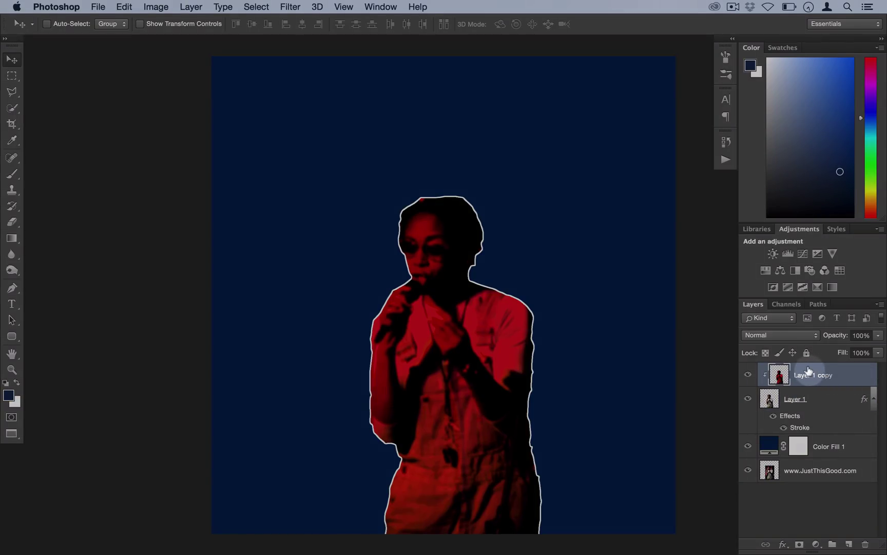
pyautogui.click(191, 7)
pyautogui.moveTo(196, 21)
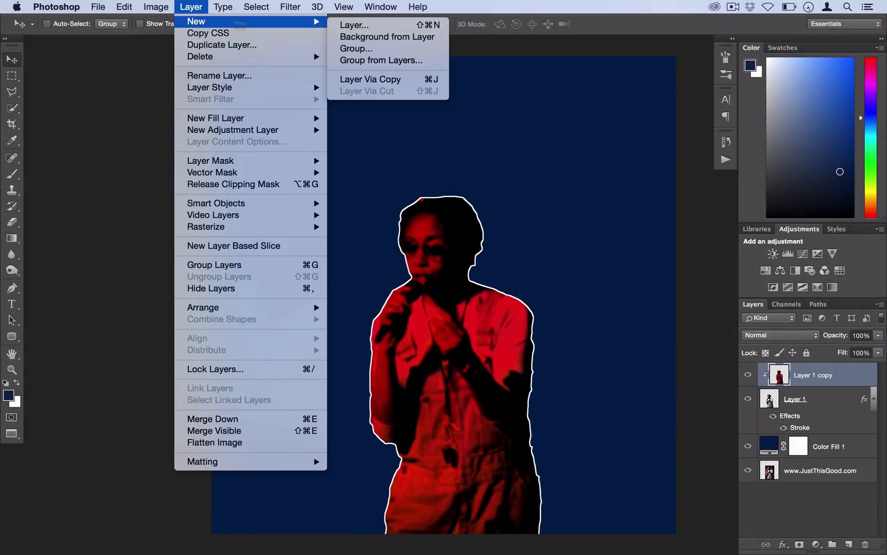
pyautogui.click(347, 26)
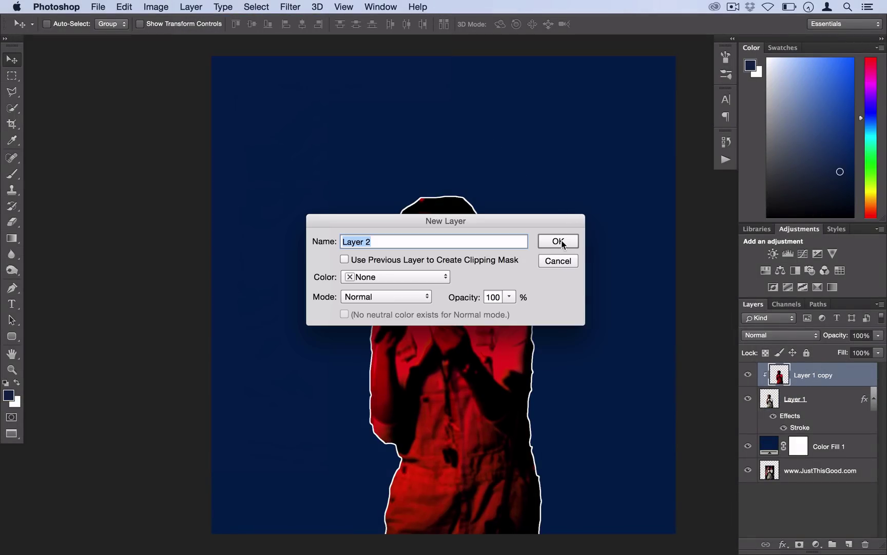
pyautogui.write('Stroke')
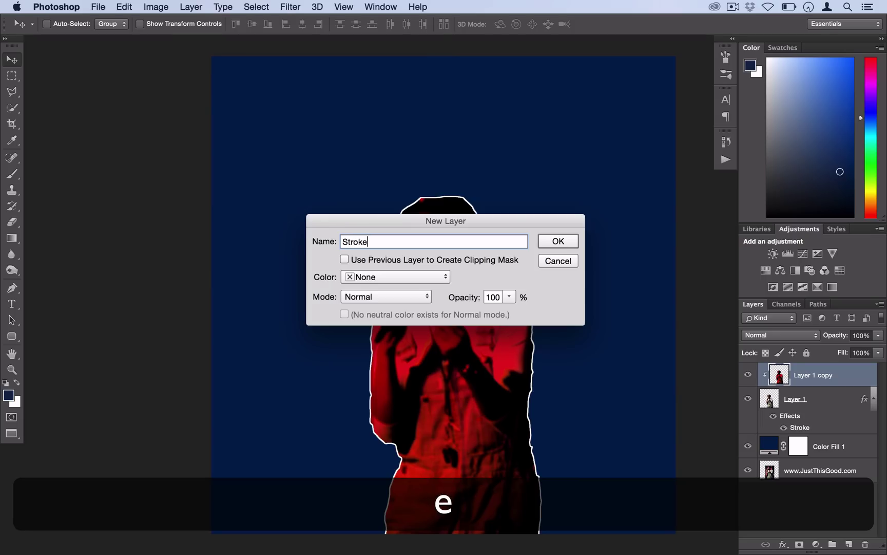
pyautogui.press('Return')
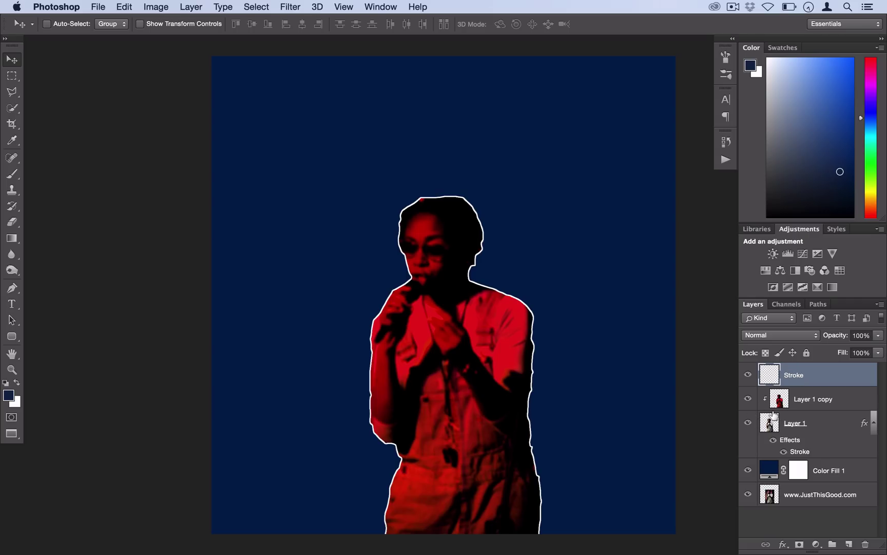
pyautogui.press('super')
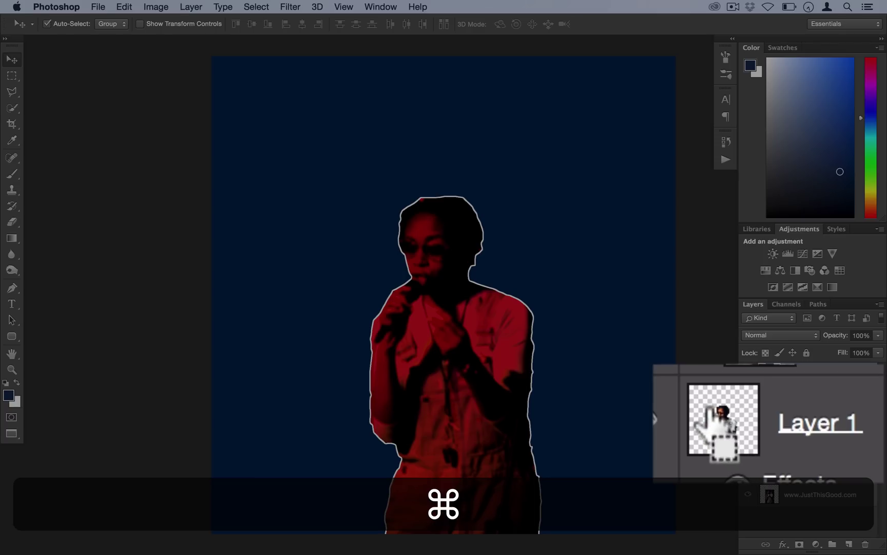
pyautogui.keyDown('super'); pyautogui.click(770, 423); pyautogui.keyUp('super')
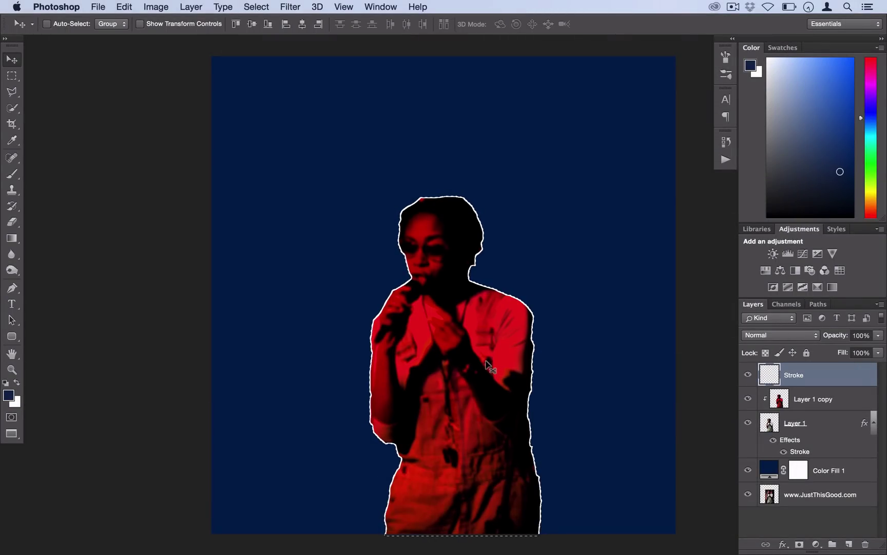
# - Show the Actions panel, begin recording a new 'Stroke Effect' action, then collapse the panel
pyautogui.click(381, 6)
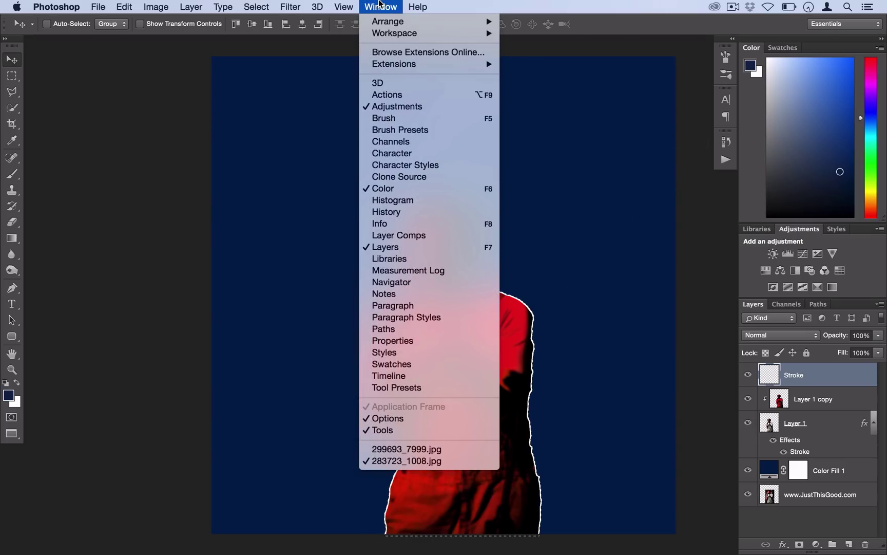
pyautogui.click(421, 95)
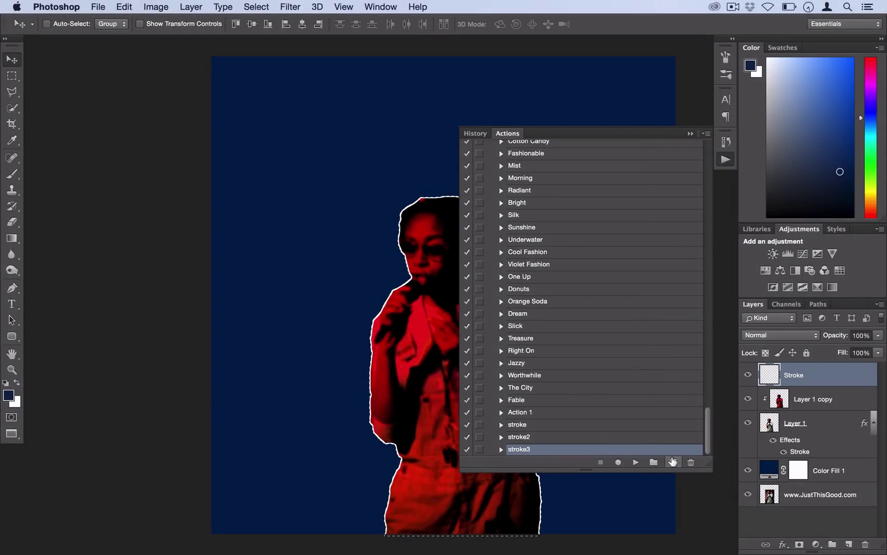
pyautogui.click(673, 462)
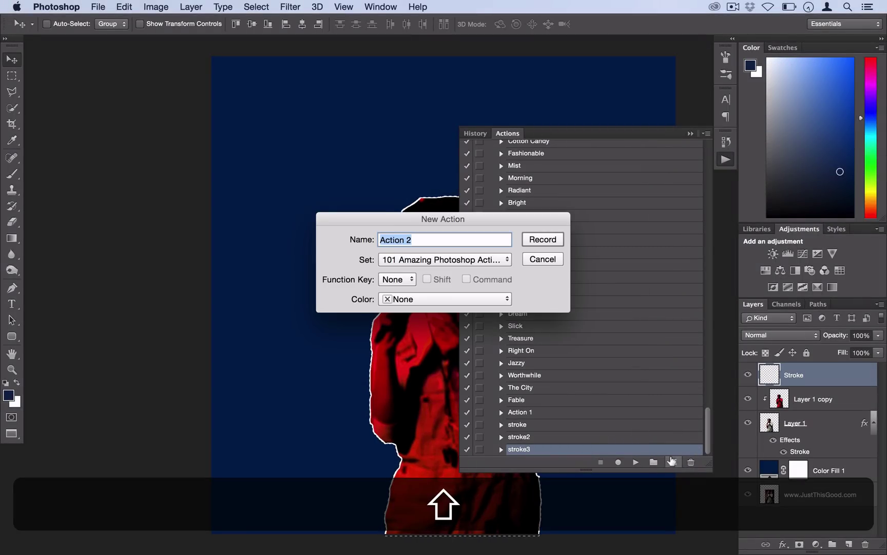
pyautogui.write('Stroke Effect')
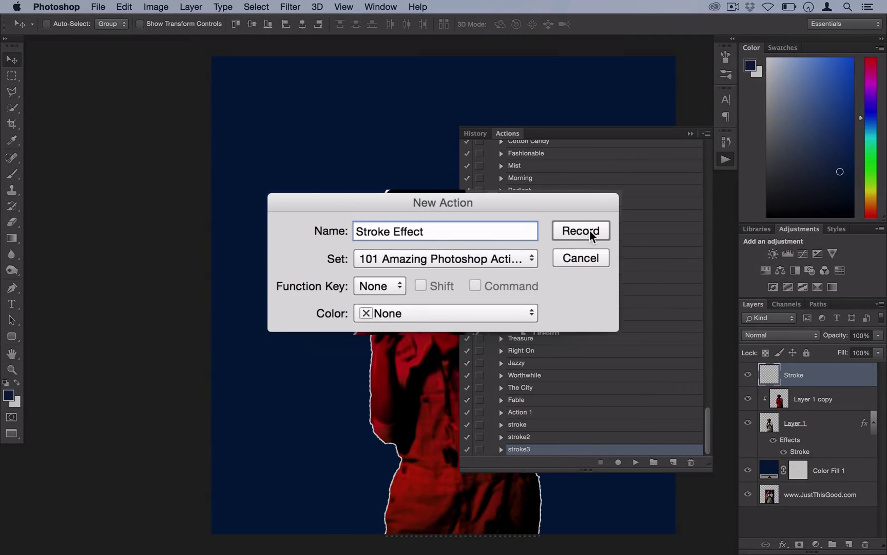
pyautogui.click(543, 239)
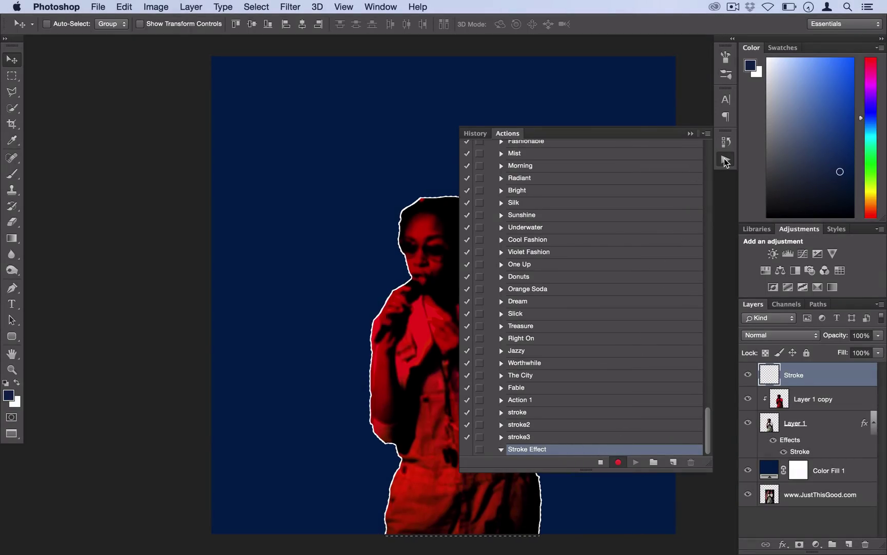
pyautogui.click(723, 158)
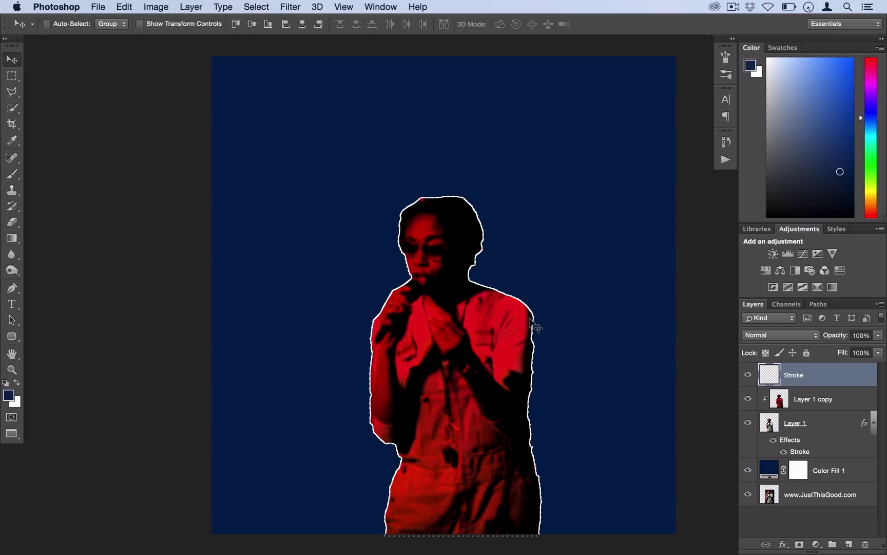
# - Expand the singer selection by 15 pixels
pyautogui.click(253, 7)
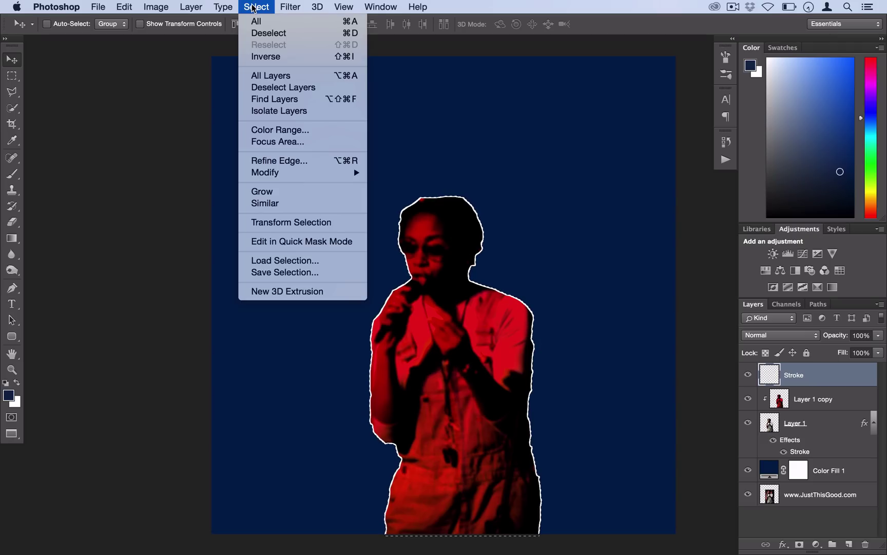
pyautogui.moveTo(306, 176)
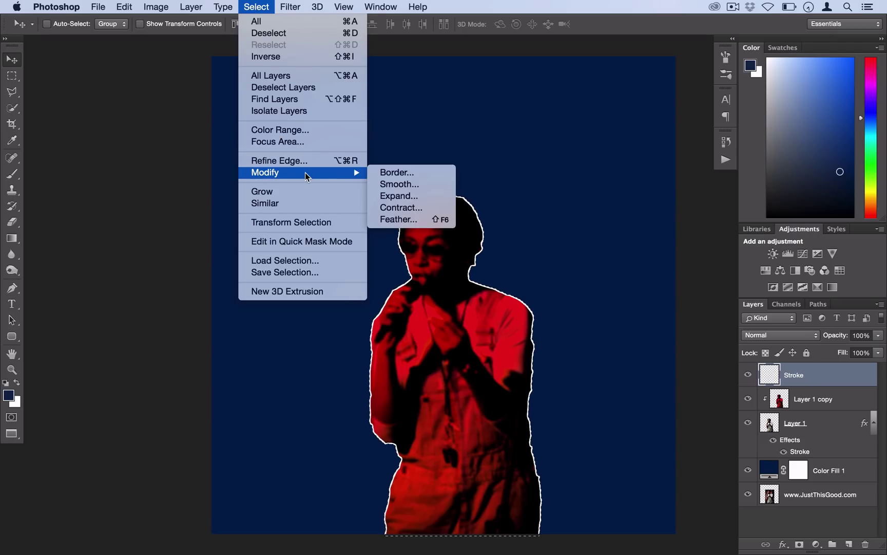
pyautogui.click(417, 197)
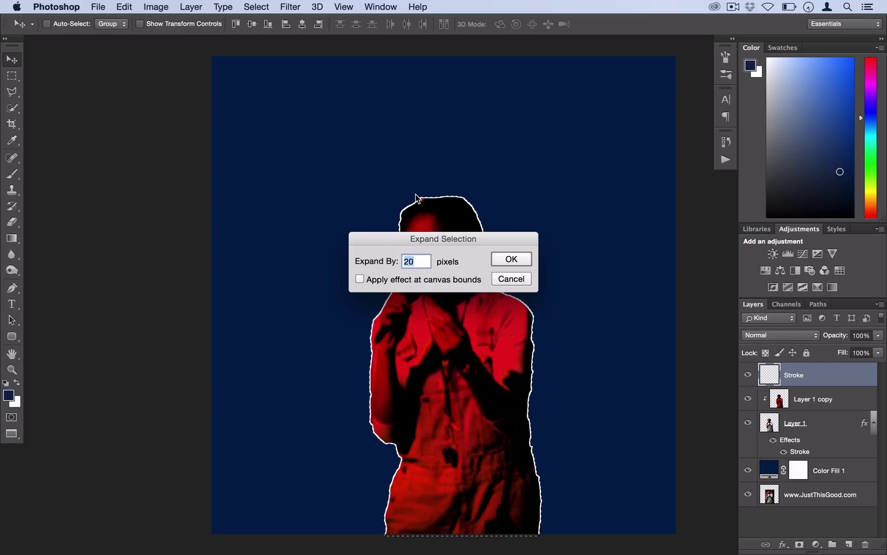
pyautogui.write('15')
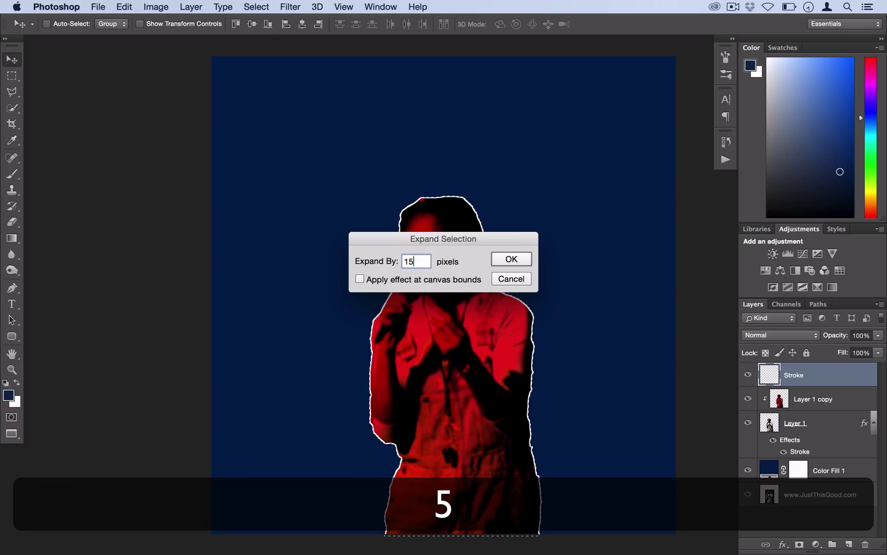
pyautogui.press('Return')
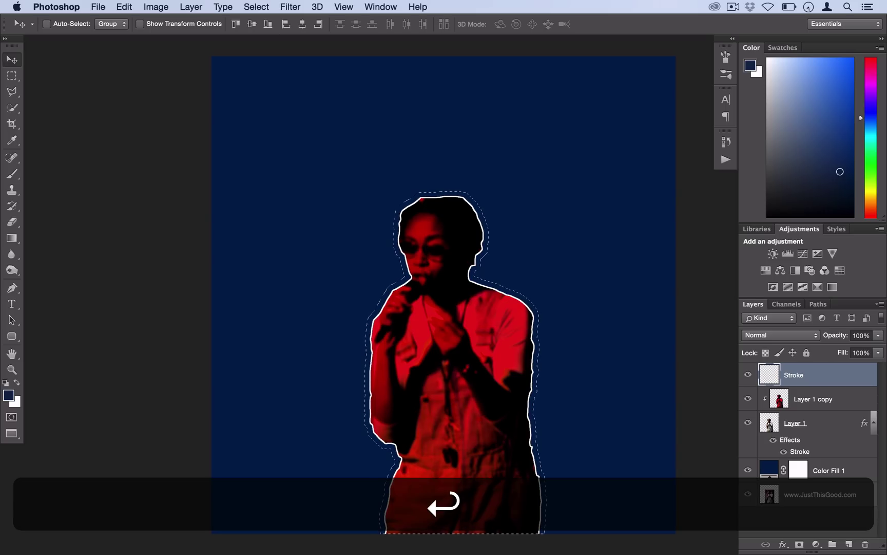
# - Smooth the selection with a 10-pixel sample radius
pyautogui.click(256, 6)
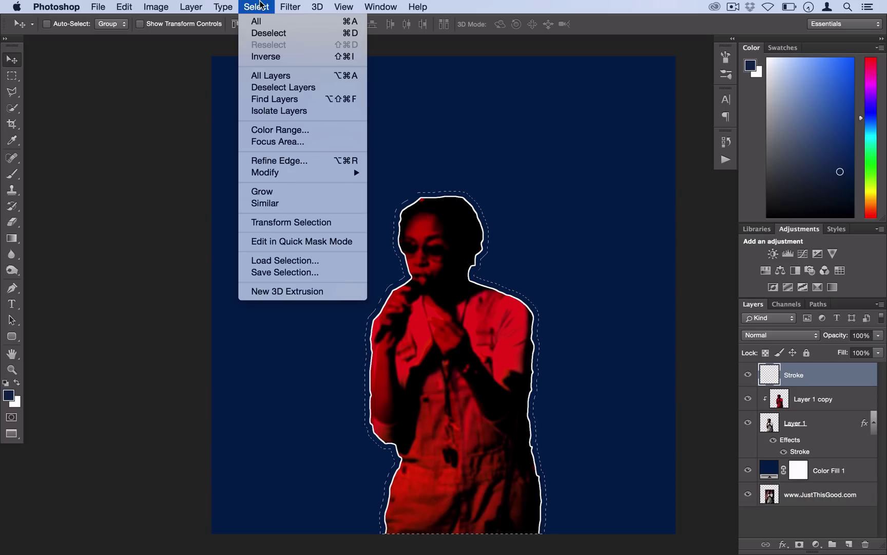
pyautogui.moveTo(319, 179)
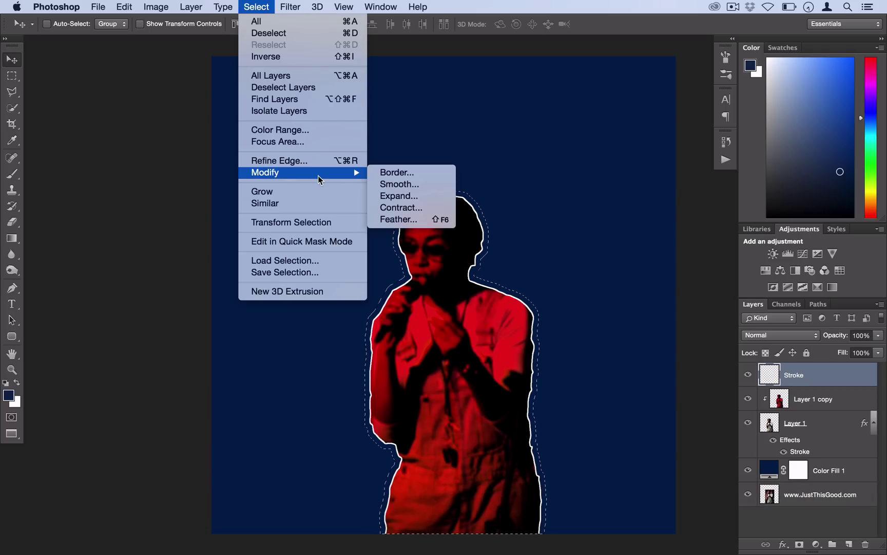
pyautogui.click(396, 185)
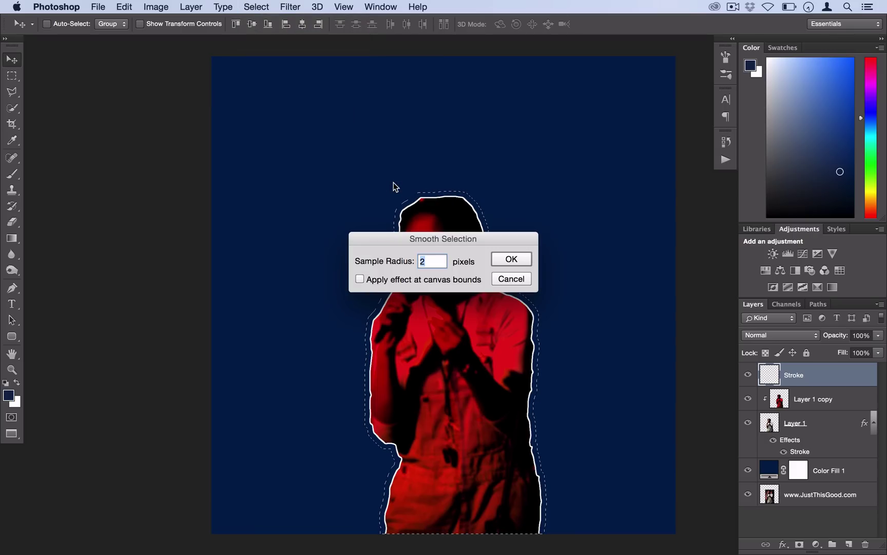
pyautogui.write('10')
pyautogui.press('Return')
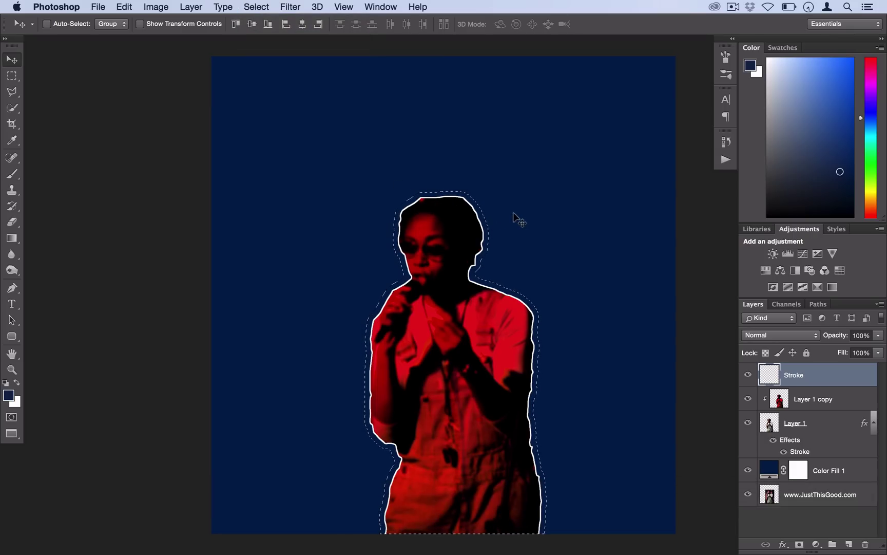
# - With the Rectangular Marquee active, choose Stroke on the selection and set its colour to ffffff
pyautogui.rightClick(516, 216)
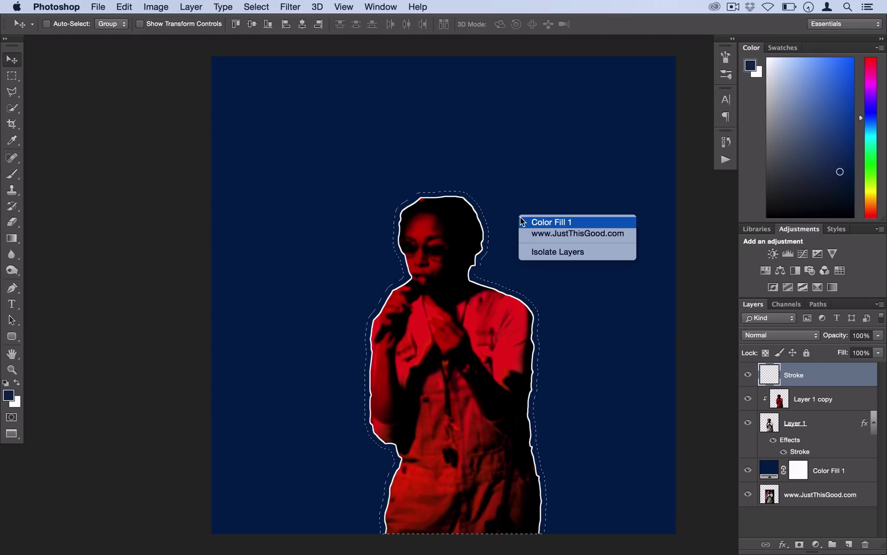
pyautogui.click(9, 77)
pyautogui.click(11, 76)
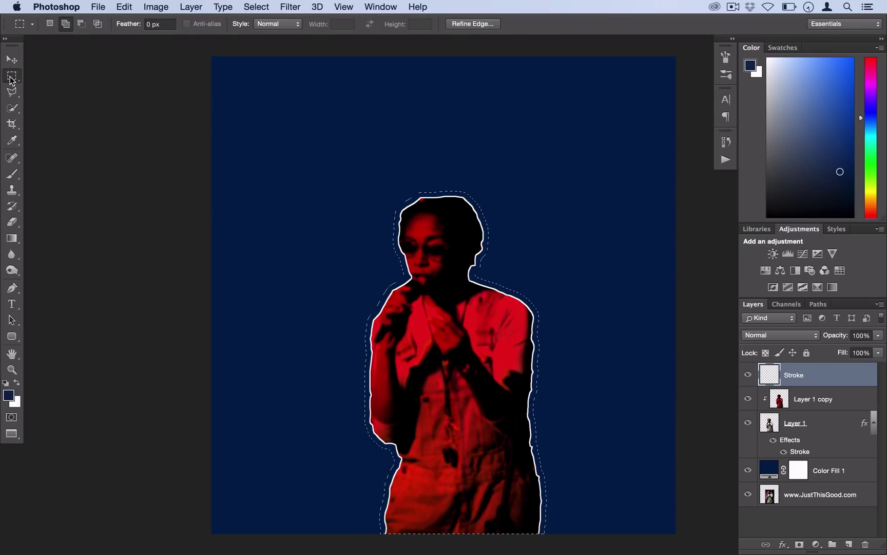
pyautogui.rightClick(529, 229)
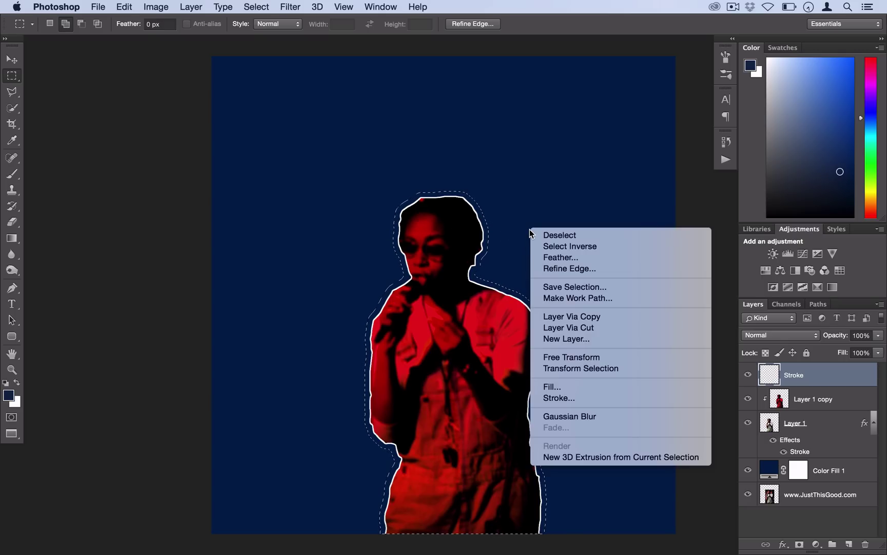
pyautogui.click(608, 400)
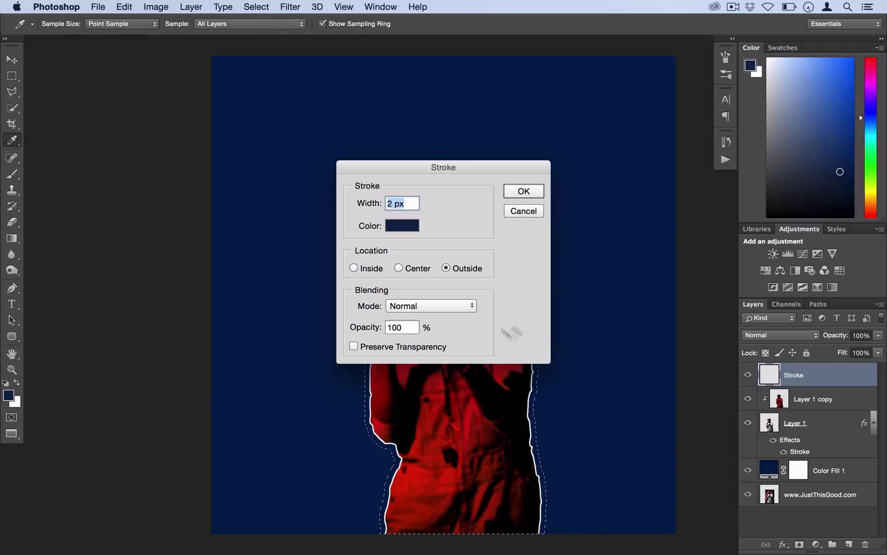
pyautogui.click(402, 227)
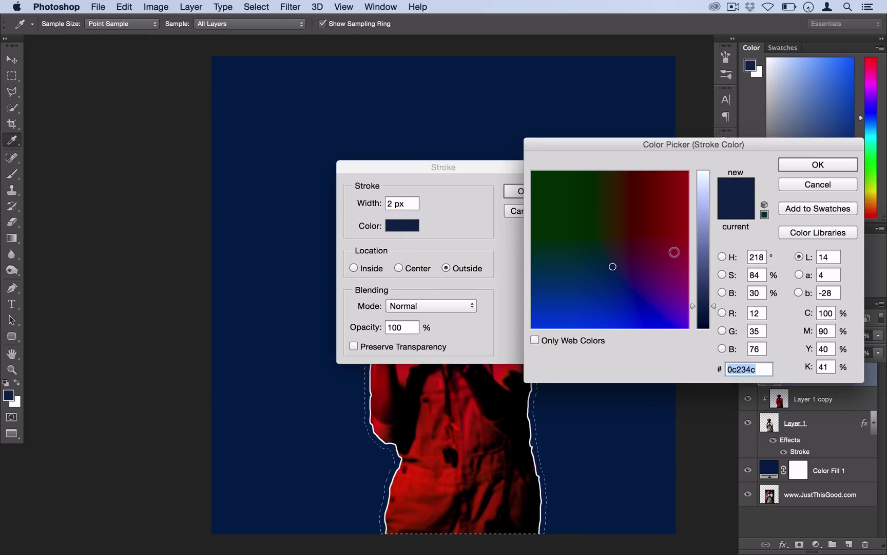
pyautogui.moveTo(706, 232); pyautogui.dragTo(705, 131)
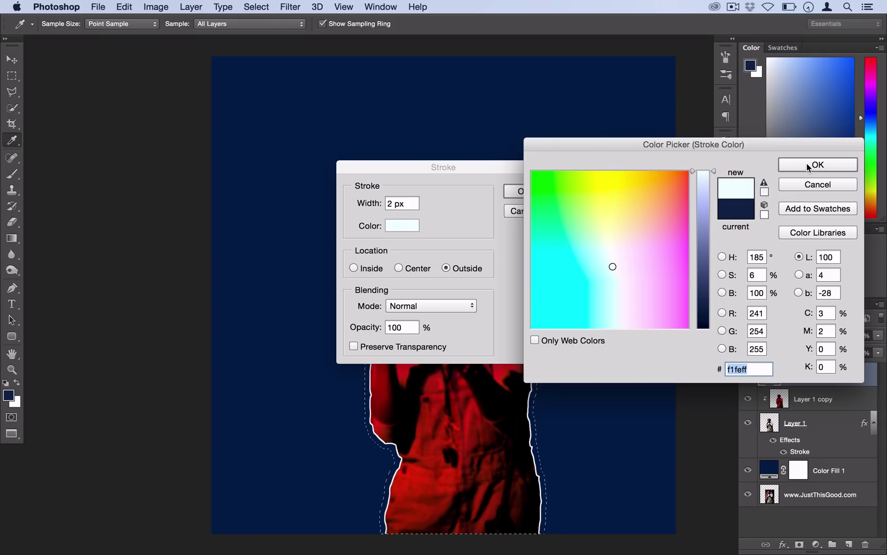
pyautogui.press('BackSpace')
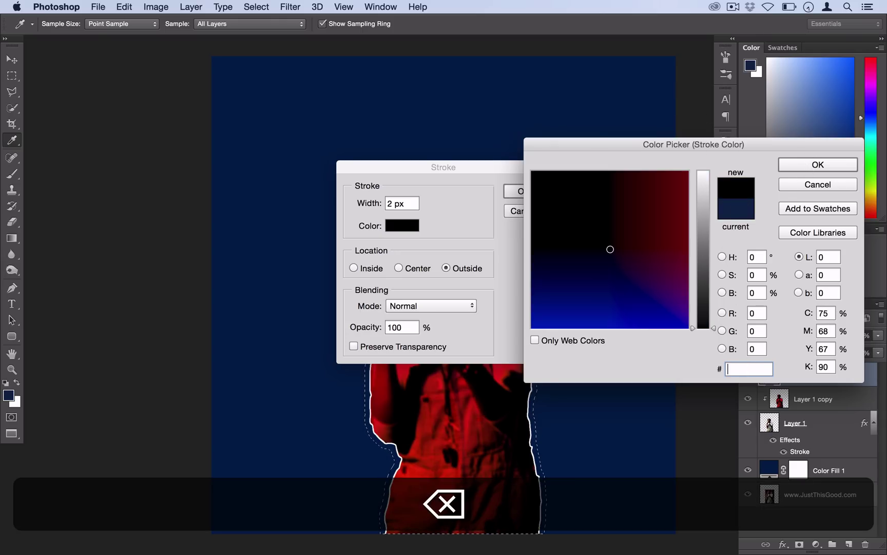
pyautogui.write('ffffff')
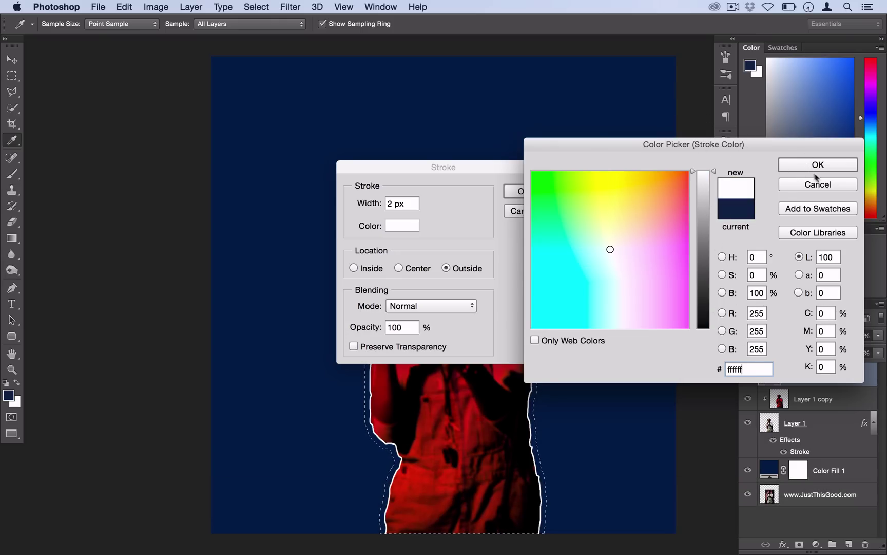
pyautogui.click(818, 164)
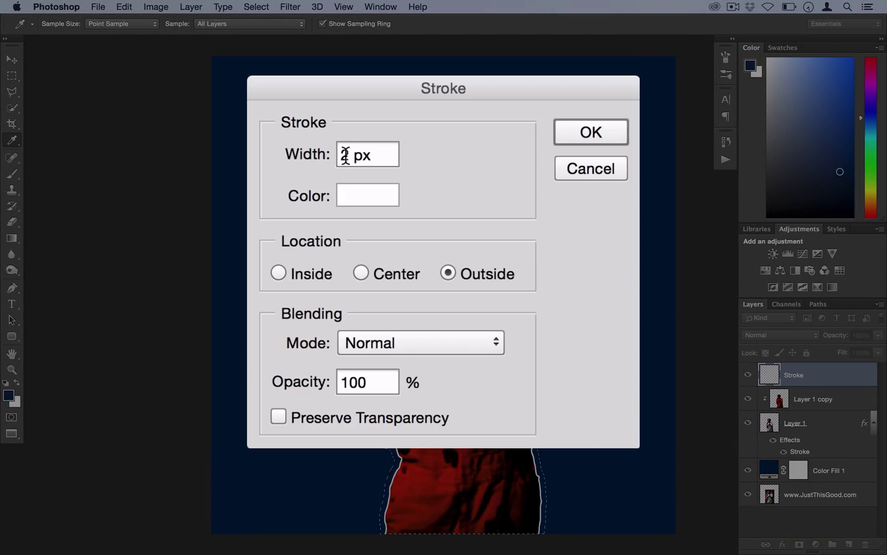
# - Apply a 2 px white stroke outside the selection, then go to the Window menu
pyautogui.doubleClick(389, 203)
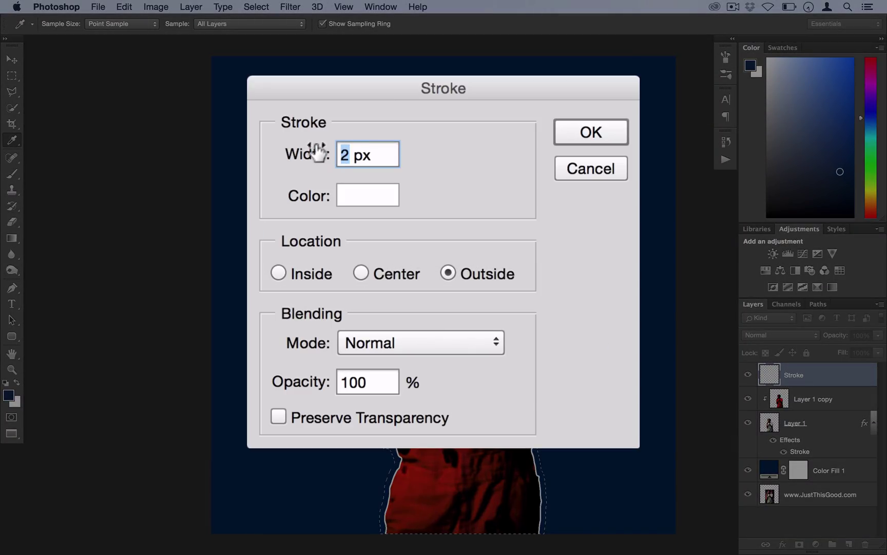
pyautogui.moveTo(320, 90); pyautogui.dragTo(464, 90)
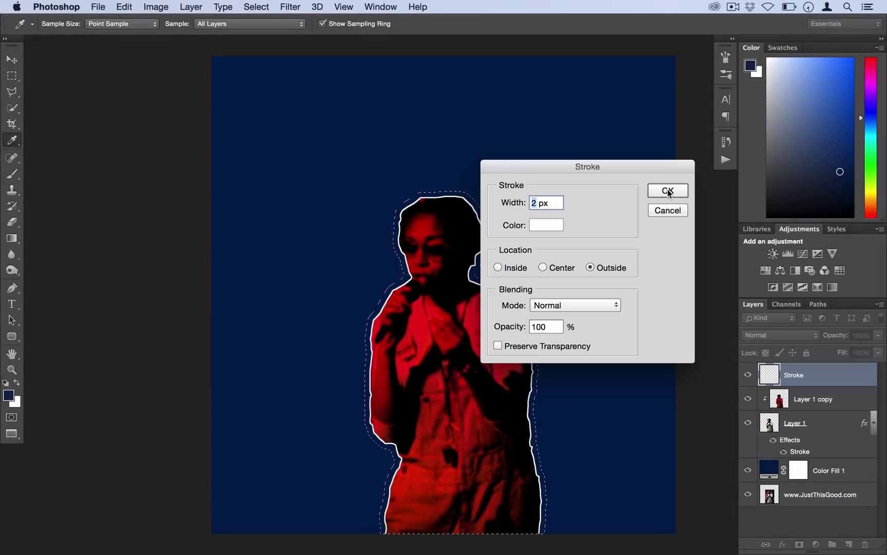
pyautogui.click(668, 190)
pyautogui.press('m')
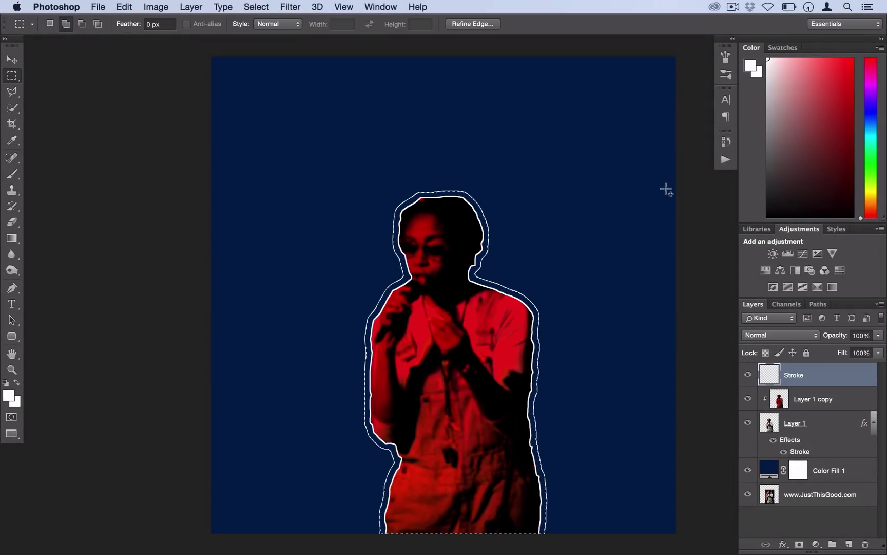
pyautogui.click(385, 7)
# - Stop recording and select the Stroke Effect action holding the Expand, Smooth and Stroke steps
pyautogui.click(406, 95)
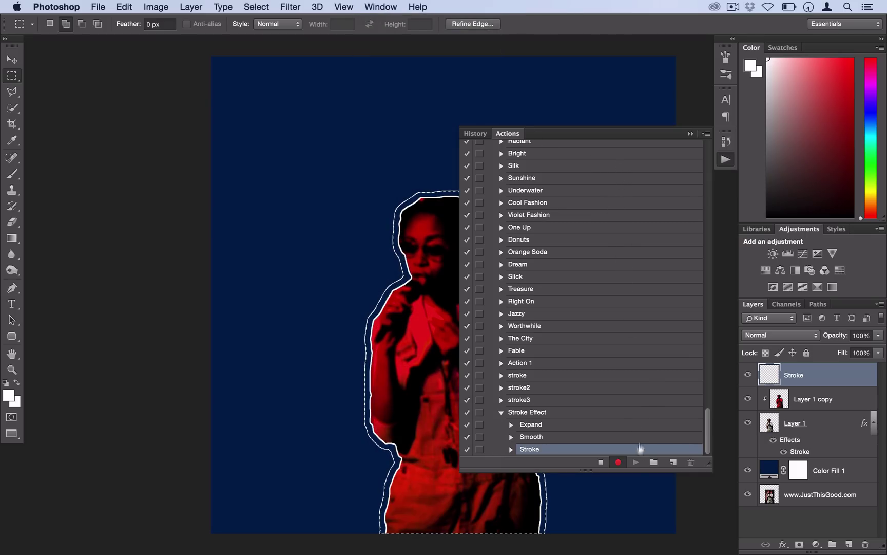
pyautogui.click(600, 462)
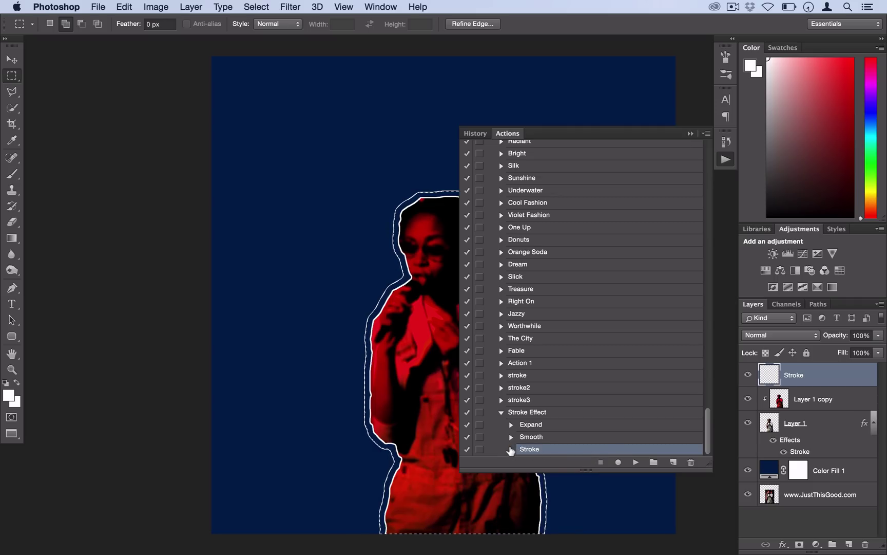
pyautogui.click(525, 412)
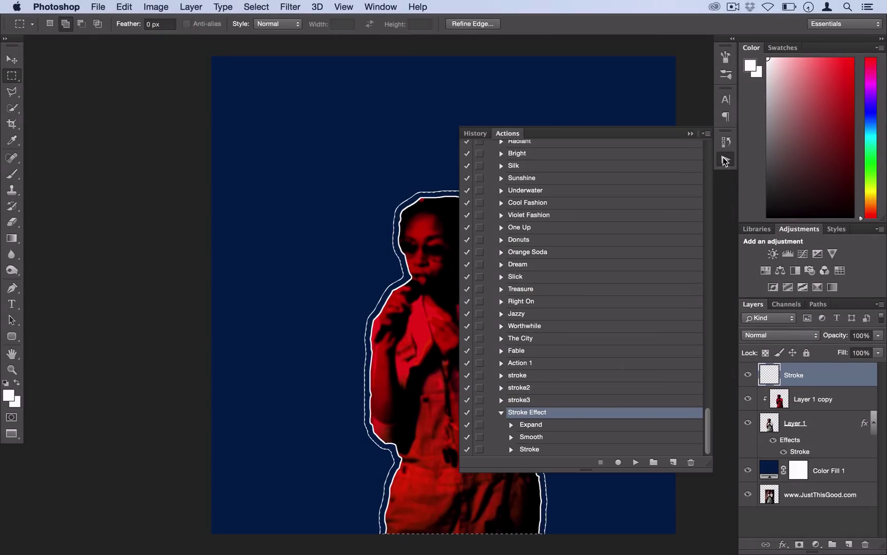
pyautogui.click(726, 159)
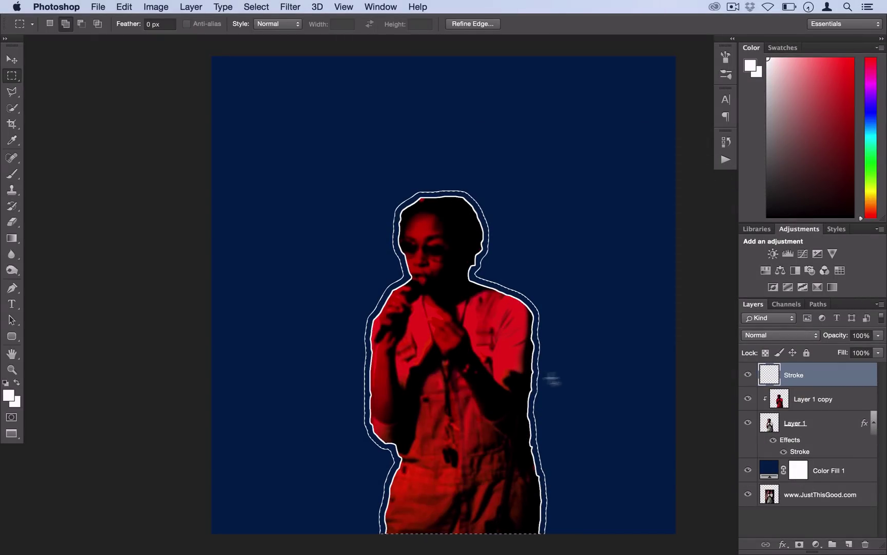
pyautogui.click(725, 157)
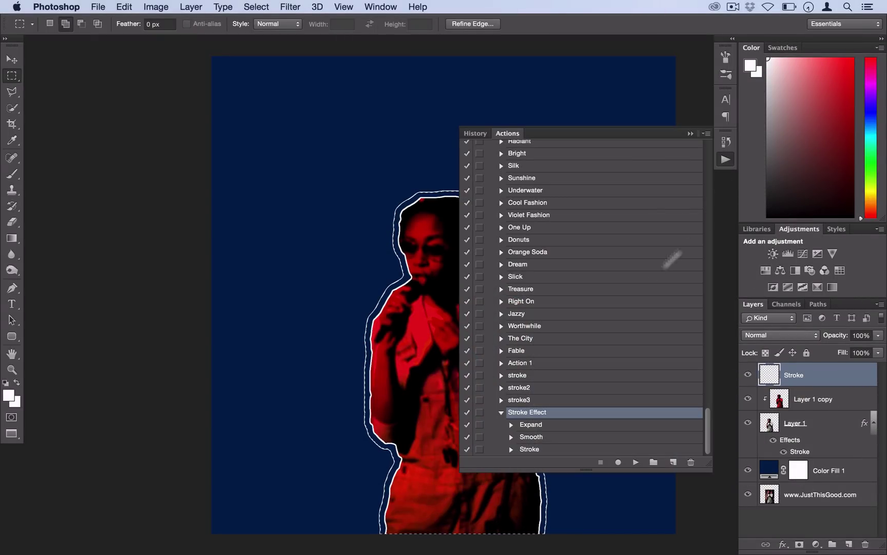
# - Replay Stroke Effect about 38 times until white contour rings reach every canvas edge
pyautogui.click(498, 413)
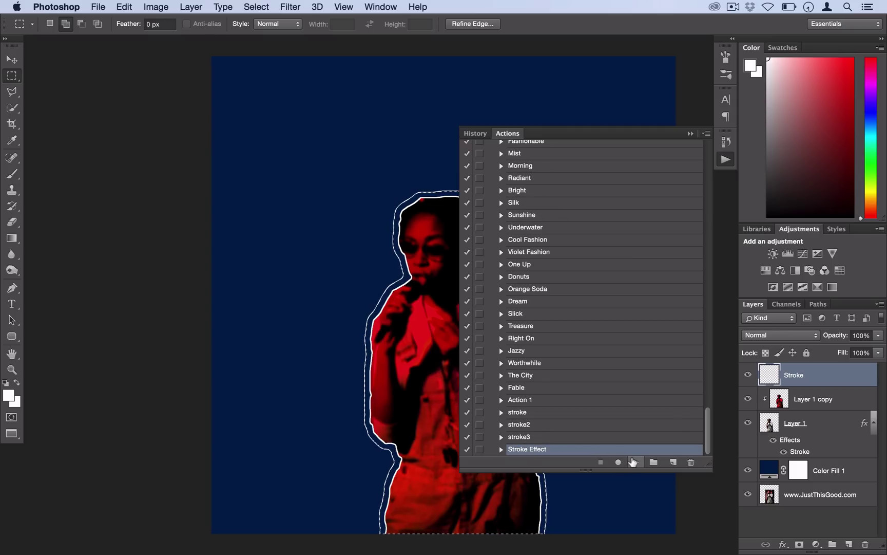
pyautogui.click(634, 462)
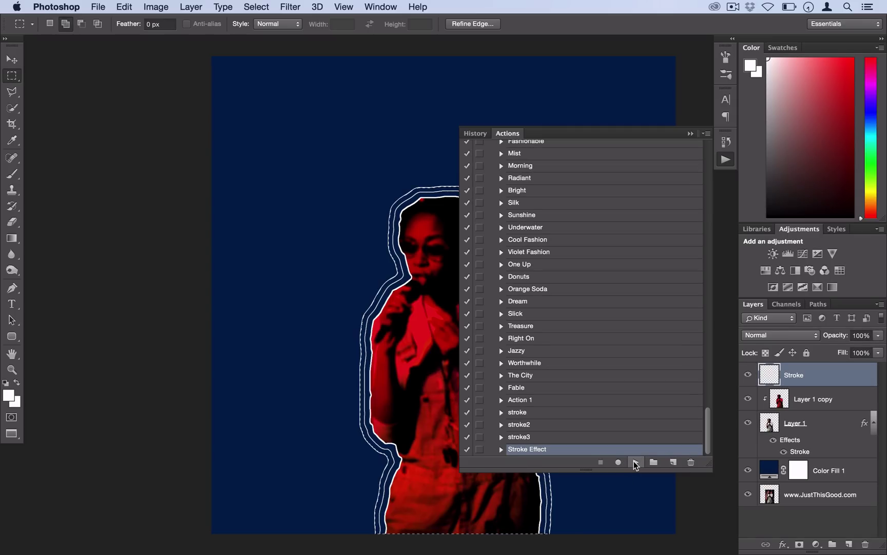
pyautogui.click(634, 462)
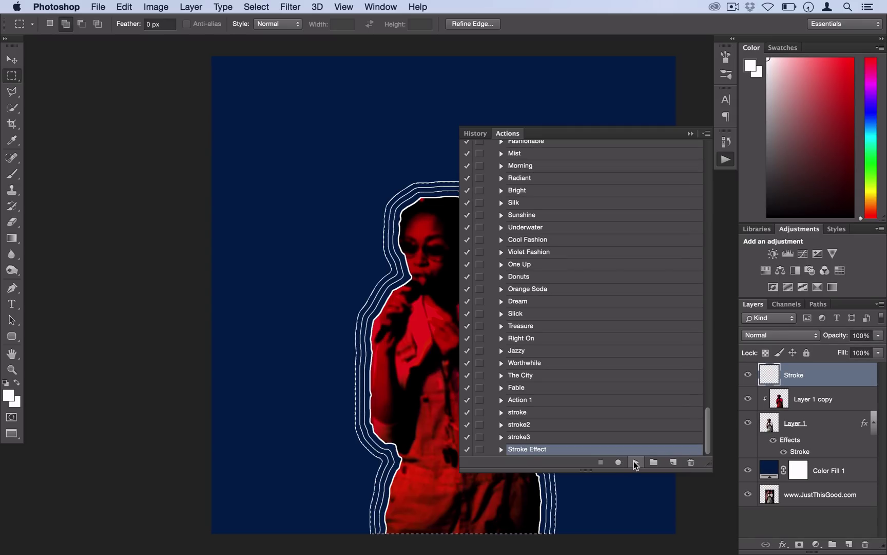
pyautogui.click(634, 462)
pyautogui.click(634, 462)
pyautogui.click(633, 462)
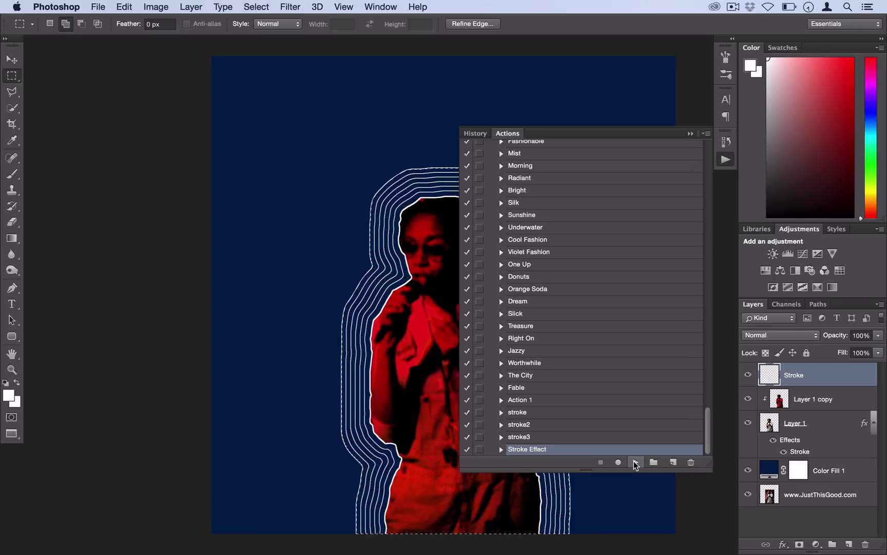
pyautogui.click(633, 461)
pyautogui.click(634, 462)
pyautogui.click(633, 462)
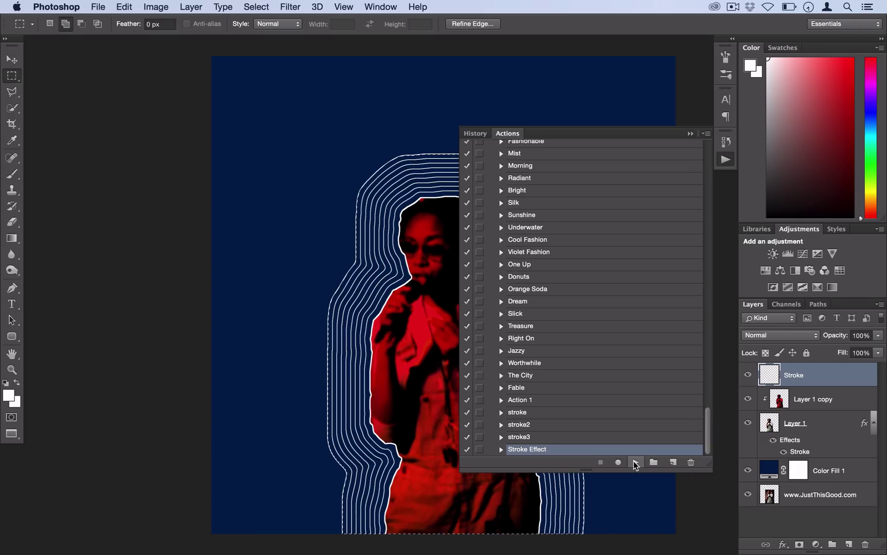
pyautogui.click(634, 461)
pyautogui.click(634, 461)
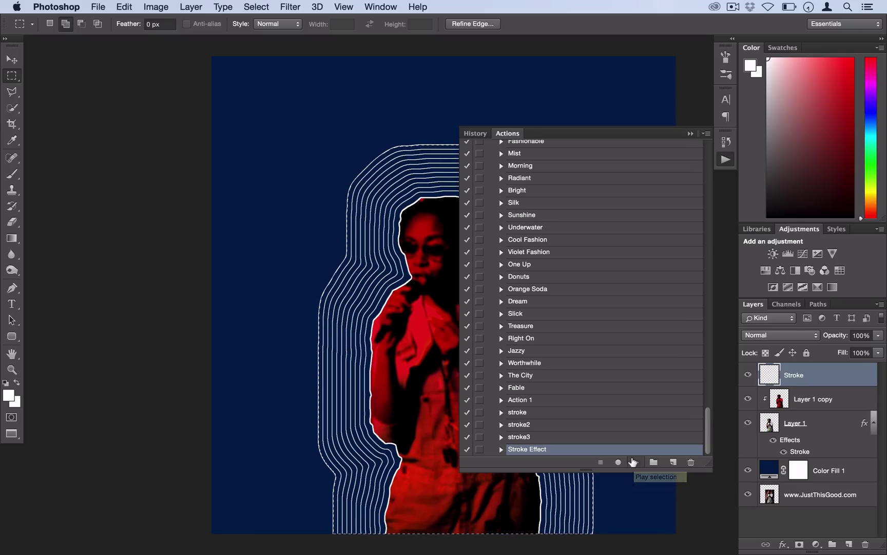
pyautogui.click(633, 462)
pyautogui.click(634, 462)
pyautogui.click(634, 461)
pyautogui.click(633, 462)
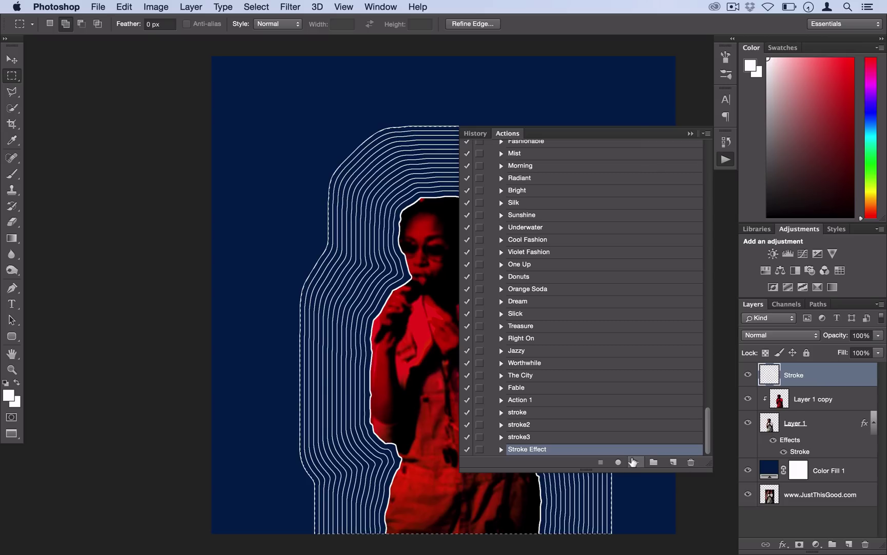
pyautogui.click(634, 461)
pyautogui.click(634, 462)
pyautogui.click(634, 461)
pyautogui.click(633, 461)
pyautogui.click(633, 461)
pyautogui.click(634, 461)
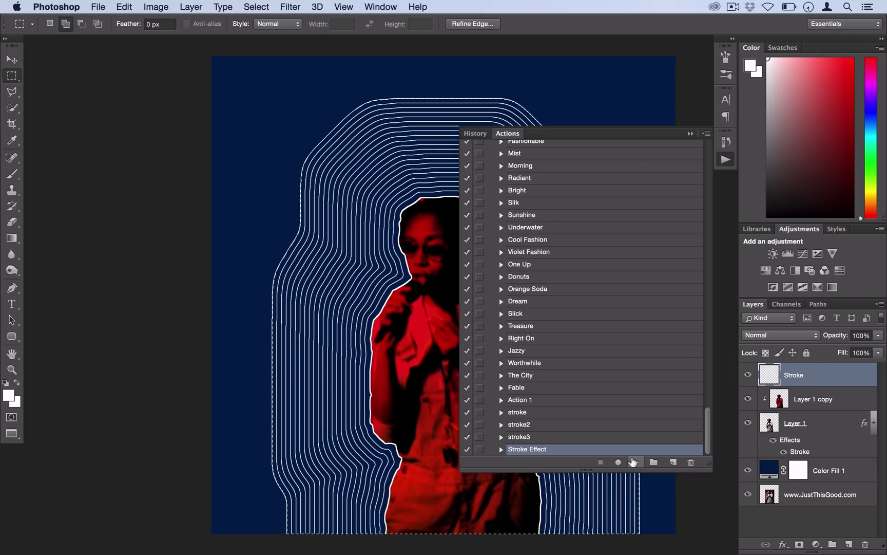
pyautogui.click(634, 461)
pyautogui.click(634, 462)
pyautogui.click(634, 462)
pyautogui.click(633, 462)
pyautogui.click(633, 462)
pyautogui.click(634, 462)
pyautogui.click(634, 462)
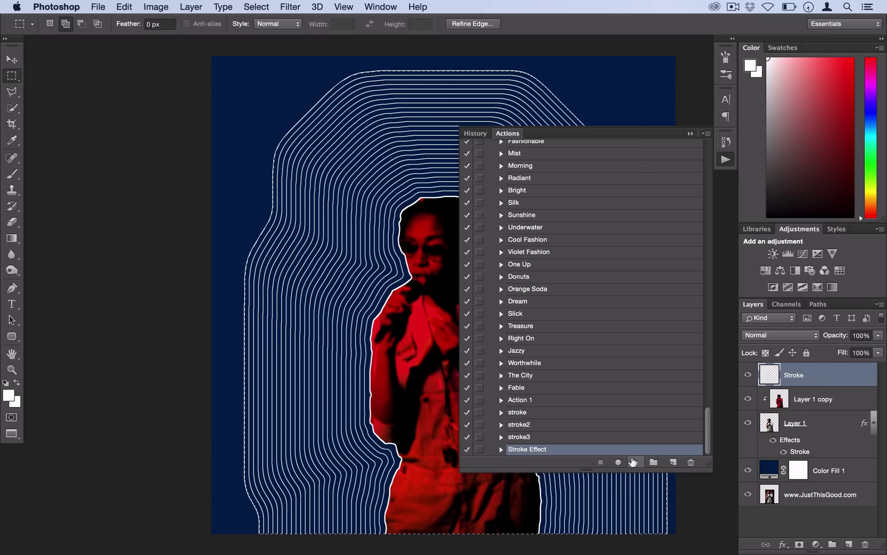
pyautogui.click(634, 462)
pyautogui.click(633, 462)
pyautogui.click(635, 463)
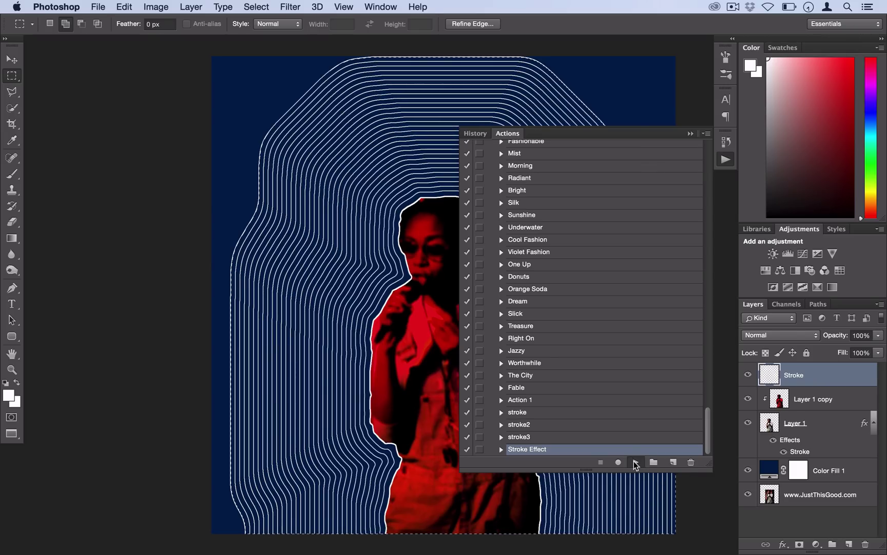
pyautogui.click(635, 462)
pyautogui.click(635, 462)
pyautogui.click(635, 462)
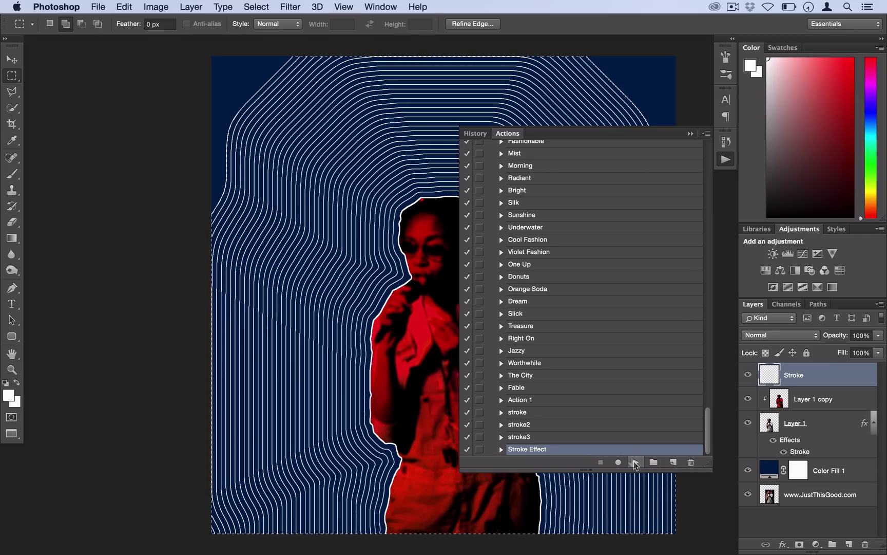
pyautogui.click(635, 462)
pyautogui.click(635, 462)
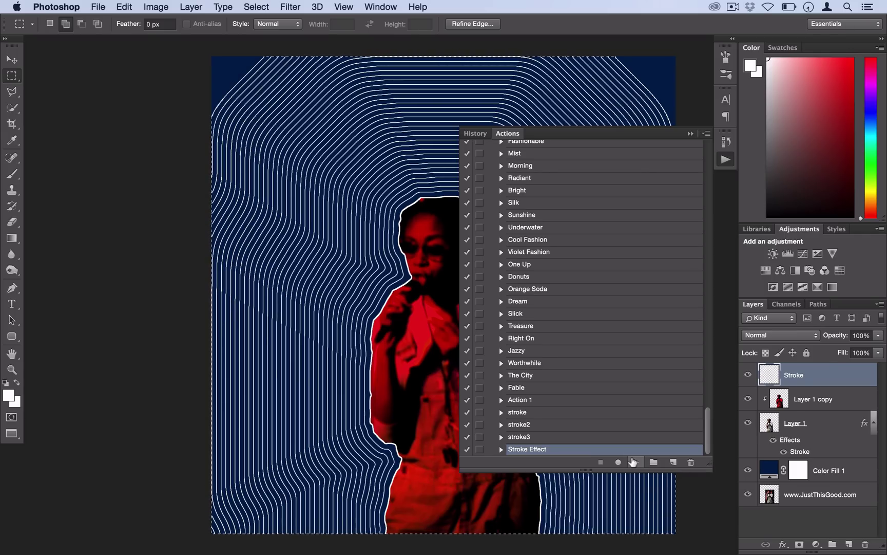
pyautogui.click(634, 462)
pyautogui.click(634, 462)
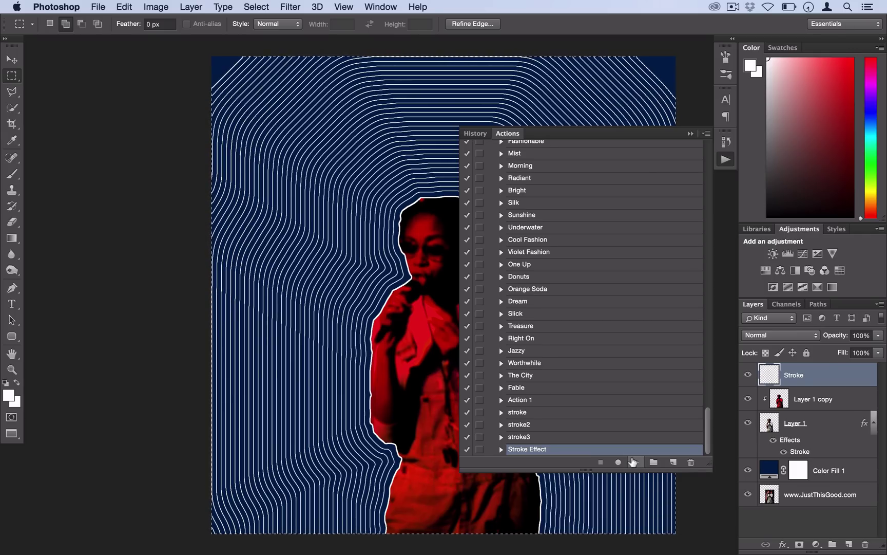
pyautogui.click(634, 463)
pyautogui.click(634, 462)
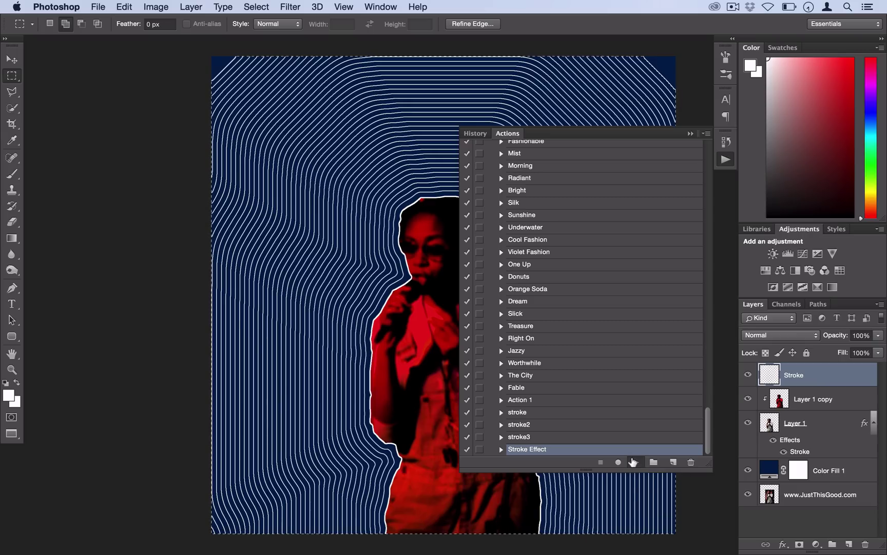
pyautogui.click(634, 463)
pyautogui.click(633, 462)
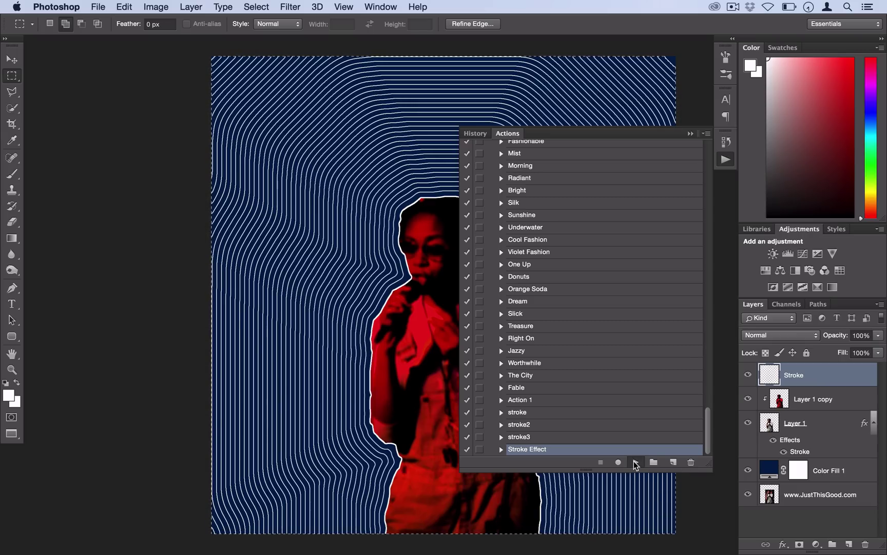
pyautogui.click(635, 463)
pyautogui.click(634, 462)
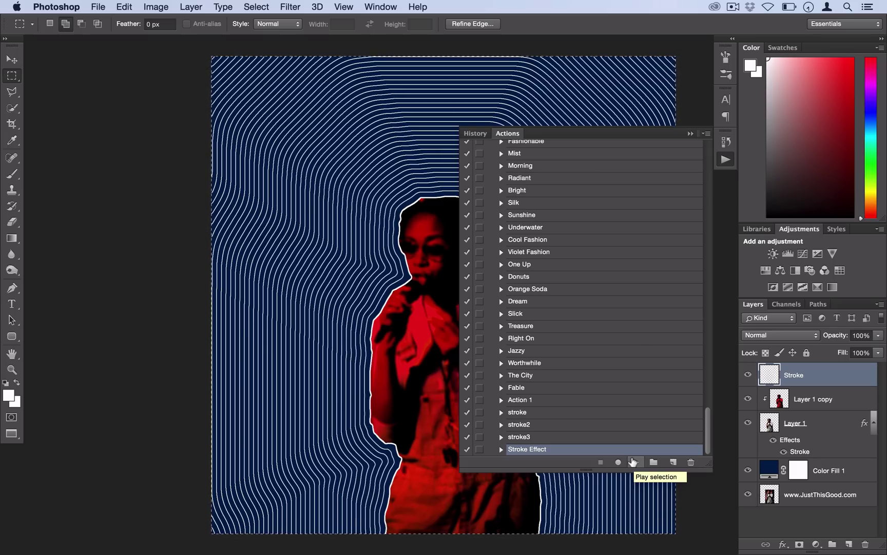
pyautogui.click(726, 161)
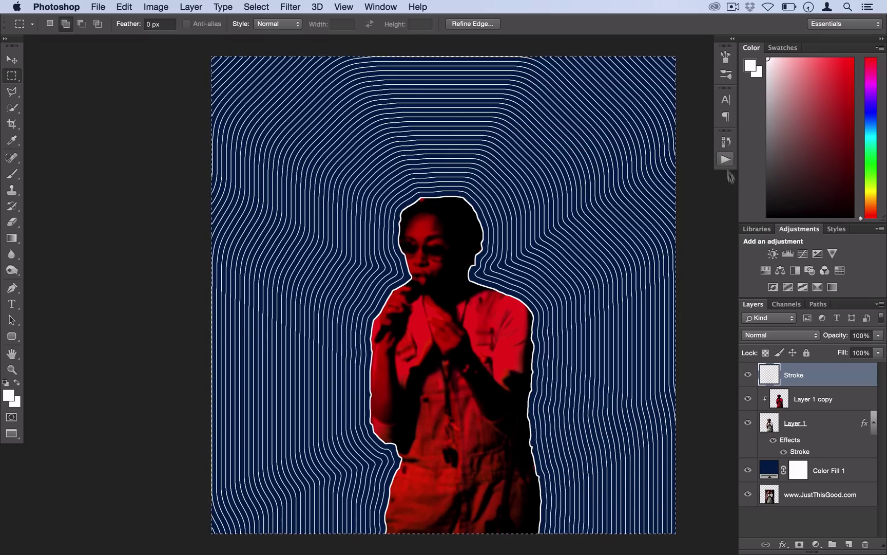
# - Toggle the Stroke layer's visibility to compare, then deselect the selection
pyautogui.click(747, 374)
pyautogui.click(748, 375)
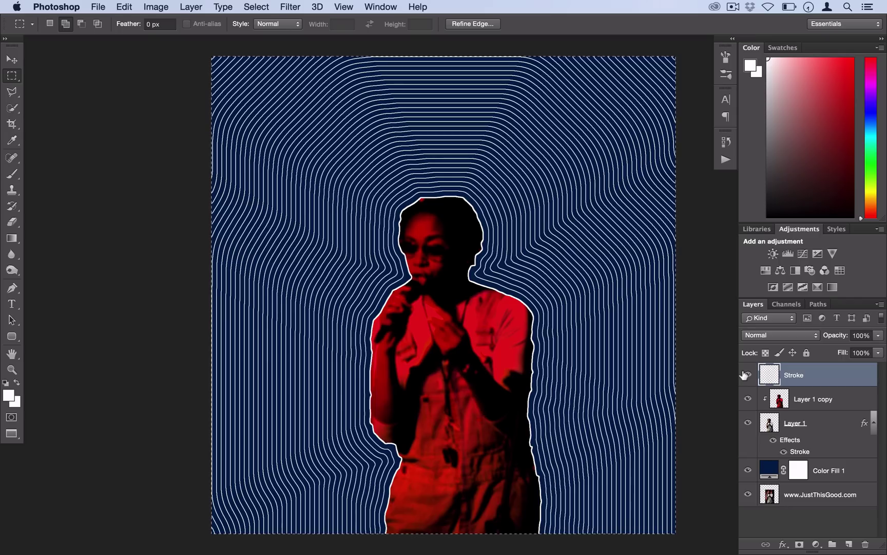
pyautogui.rightClick(498, 117)
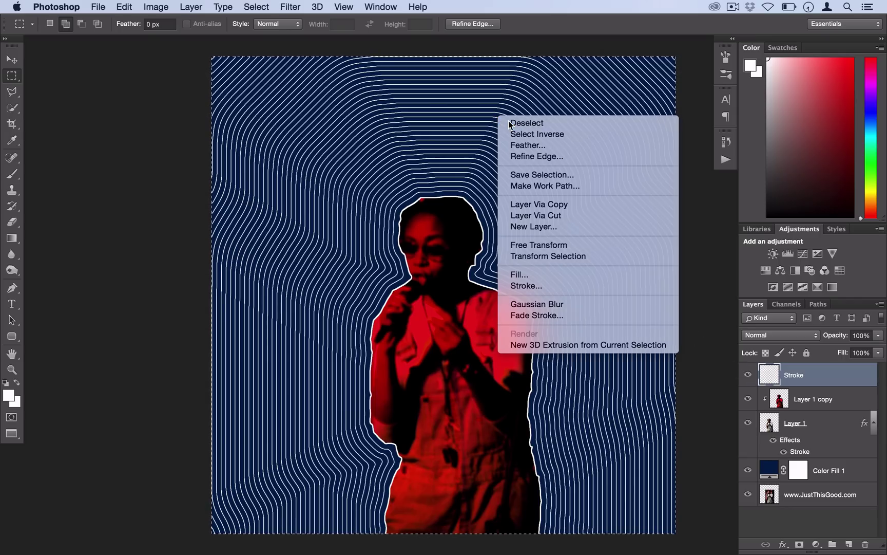
pyautogui.click(519, 123)
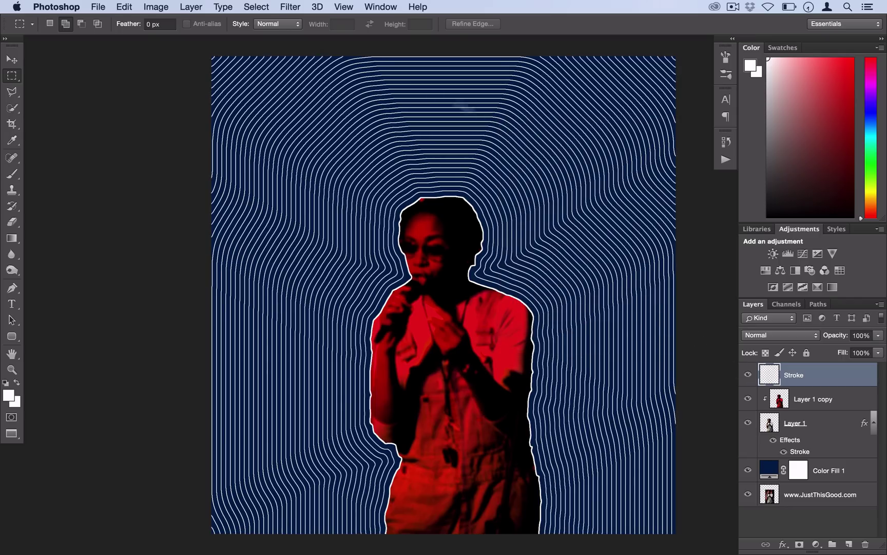
# - Add a Reveal All layer mask to the Stroke layer and reset default black and white colours
pyautogui.click(191, 6)
pyautogui.moveTo(281, 132)
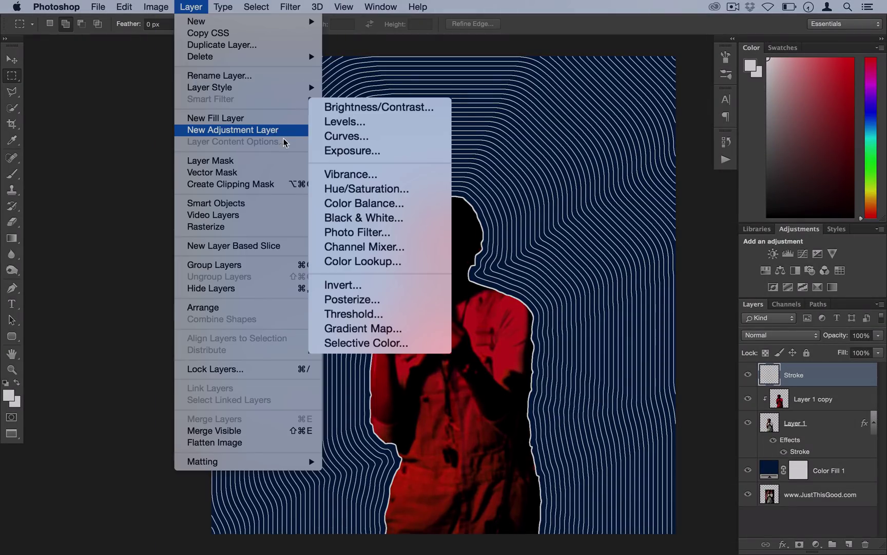
pyautogui.moveTo(298, 160)
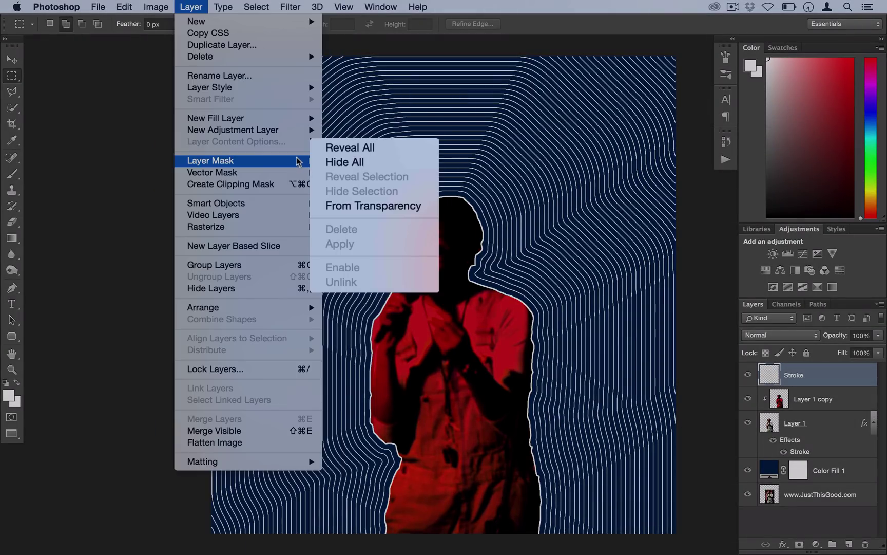
pyautogui.click(365, 154)
pyautogui.press('d')
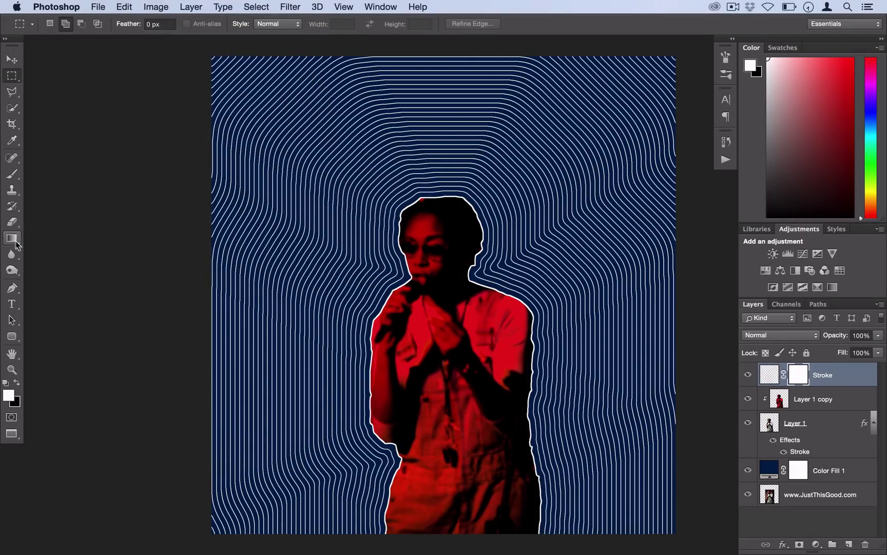
# - Set up the Gradient Tool as a radial gradient in Normal mode
pyautogui.moveTo(11, 240); pyautogui.dragTo(77, 234)
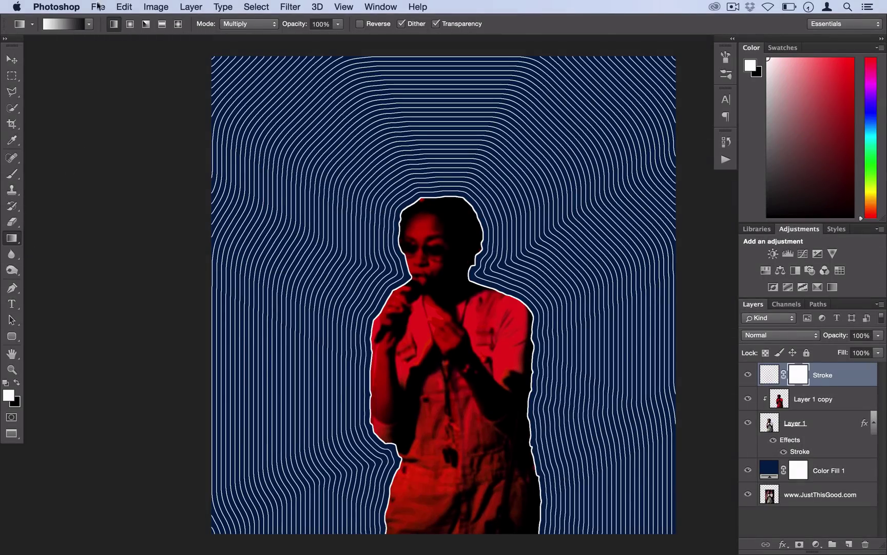
pyautogui.click(90, 26)
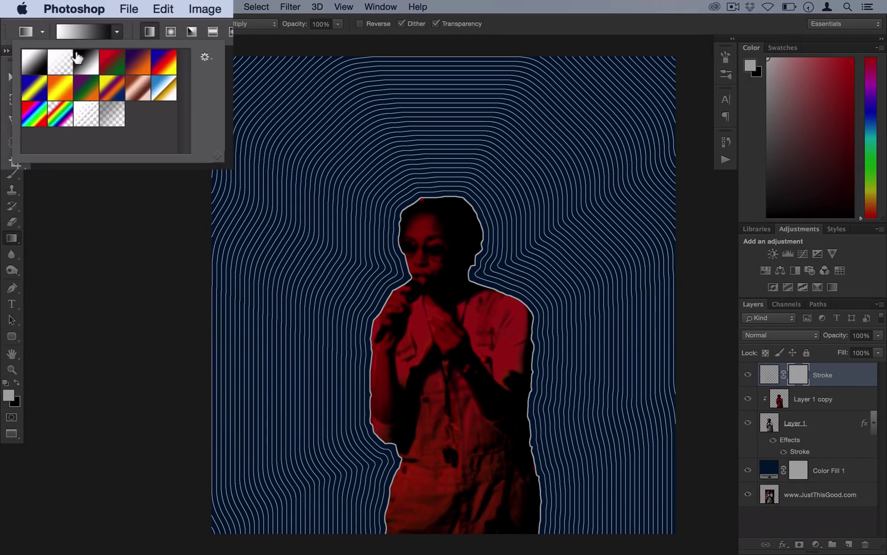
pyautogui.click(118, 36)
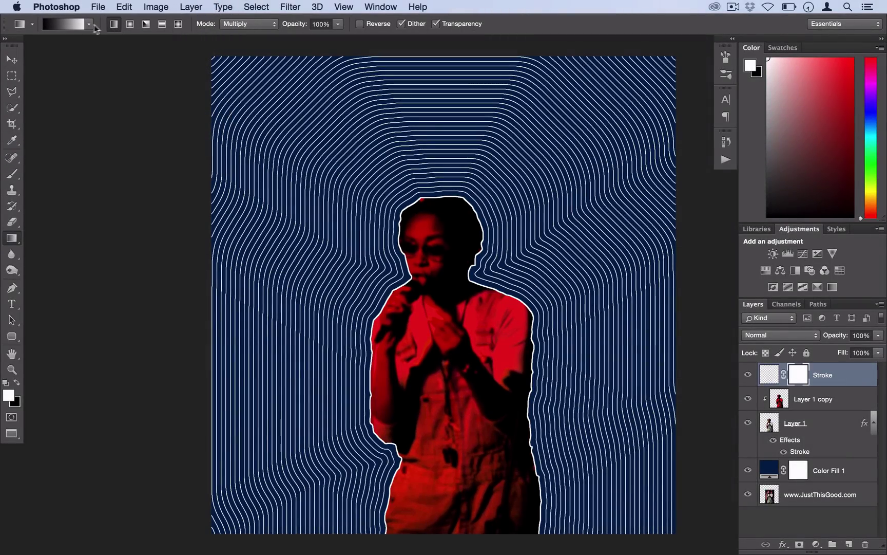
pyautogui.click(130, 25)
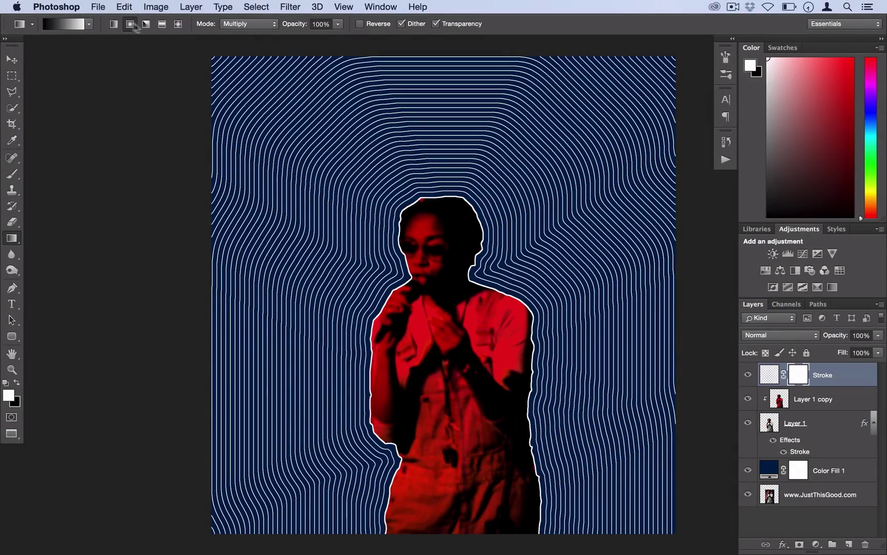
pyautogui.click(263, 32)
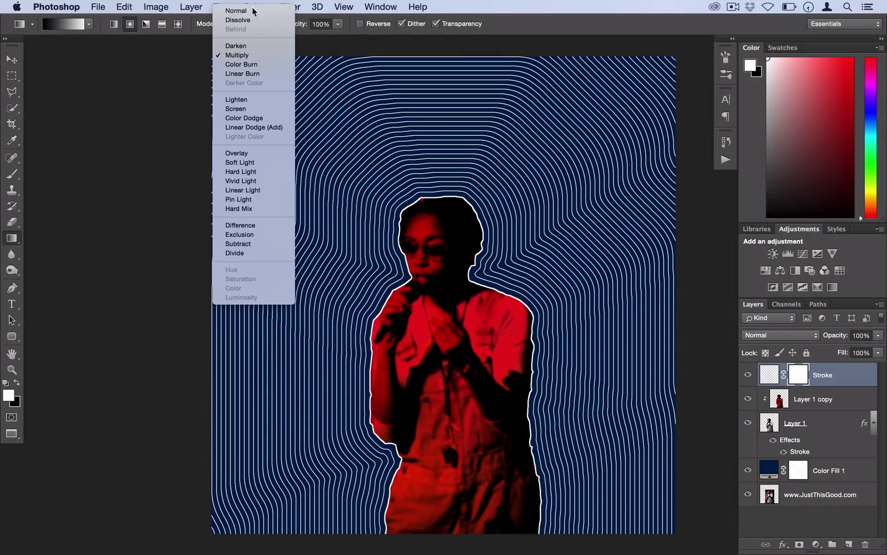
pyautogui.click(254, 10)
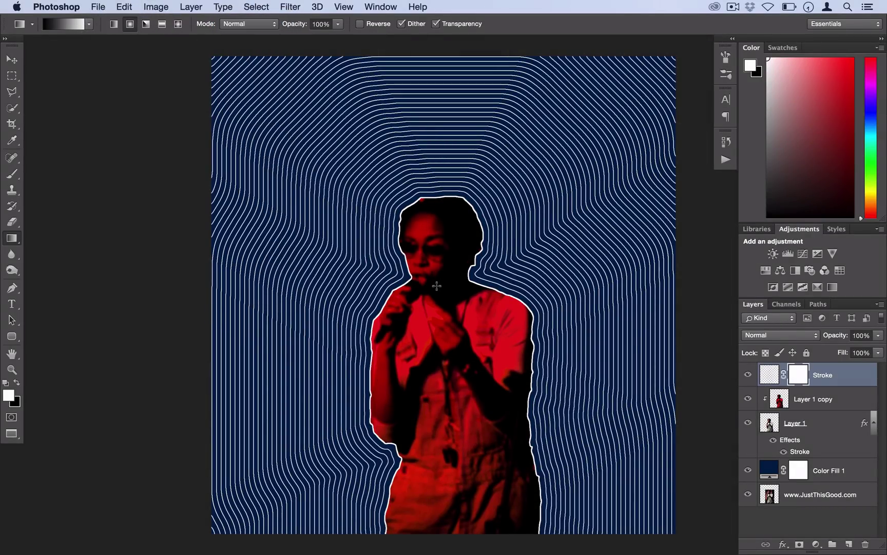
# - Reverse the gradient and drag radial fades outward from the singer on the Stroke layer mask
pyautogui.moveTo(437, 286); pyautogui.dragTo(258, 263)
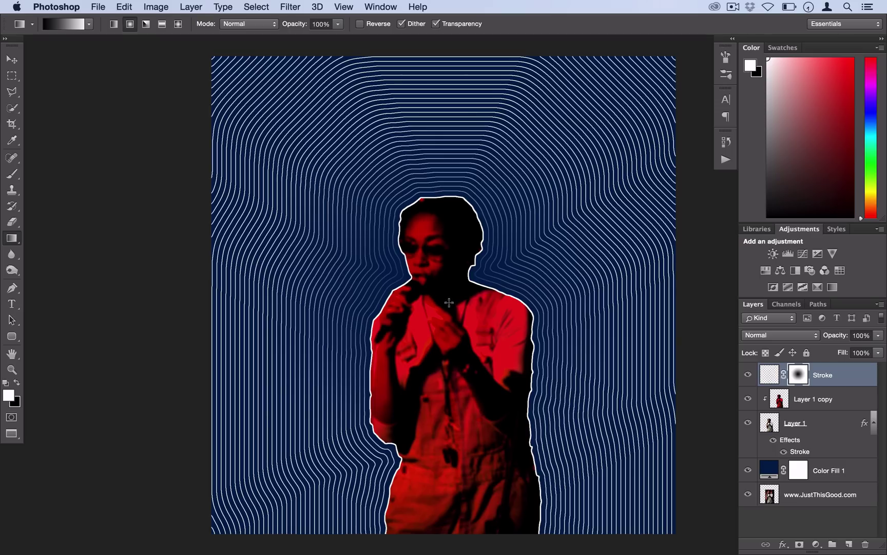
pyautogui.click(383, 24)
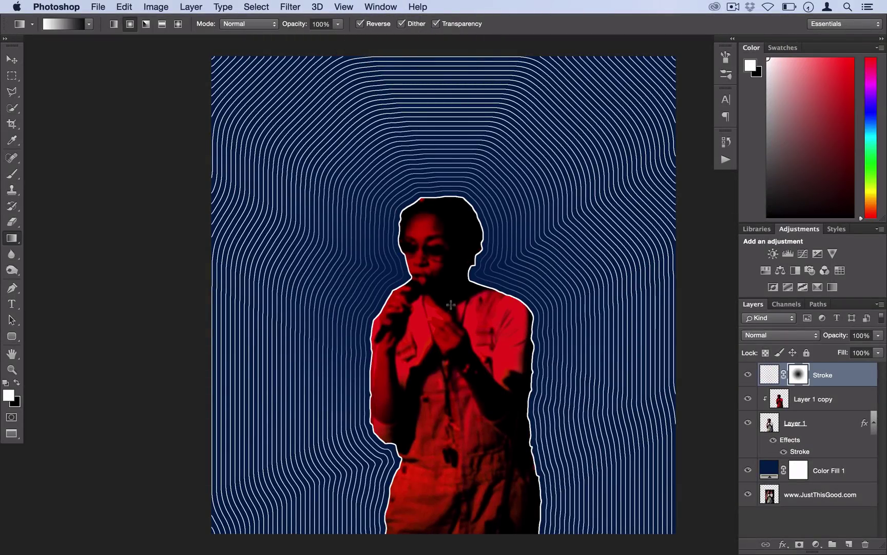
pyautogui.moveTo(452, 335); pyautogui.dragTo(303, 224)
pyautogui.moveTo(448, 397)
pyautogui.mouseDown()
pyautogui.moveTo(298, 202)
pyautogui.moveTo(274, 138)
pyautogui.mouseUp()
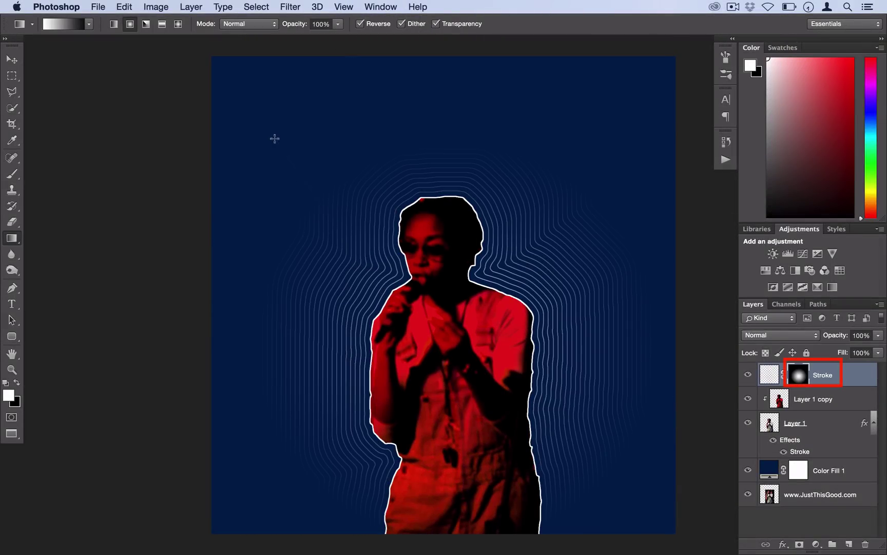
pyautogui.moveTo(428, 288)
pyautogui.mouseDown()
pyautogui.moveTo(327, 123)
pyautogui.moveTo(311, 113)
pyautogui.mouseUp()
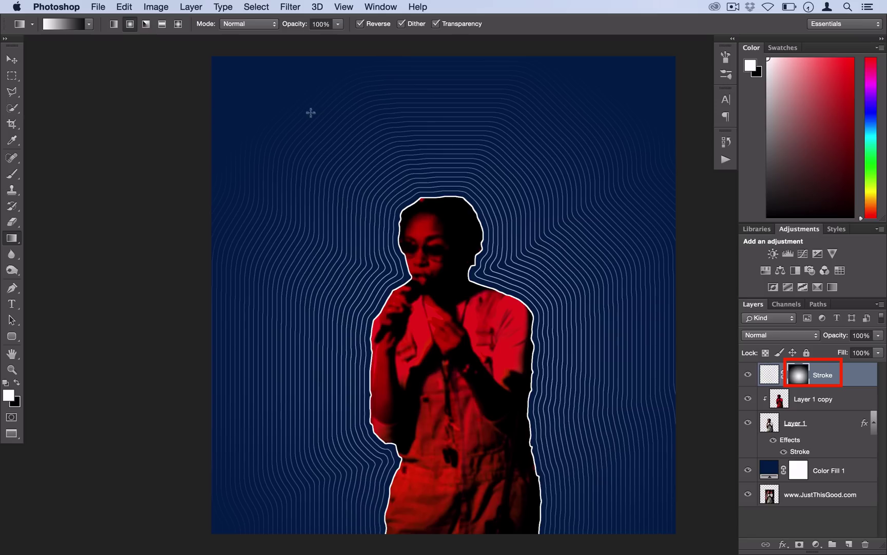
pyautogui.moveTo(448, 338); pyautogui.dragTo(209, 118)
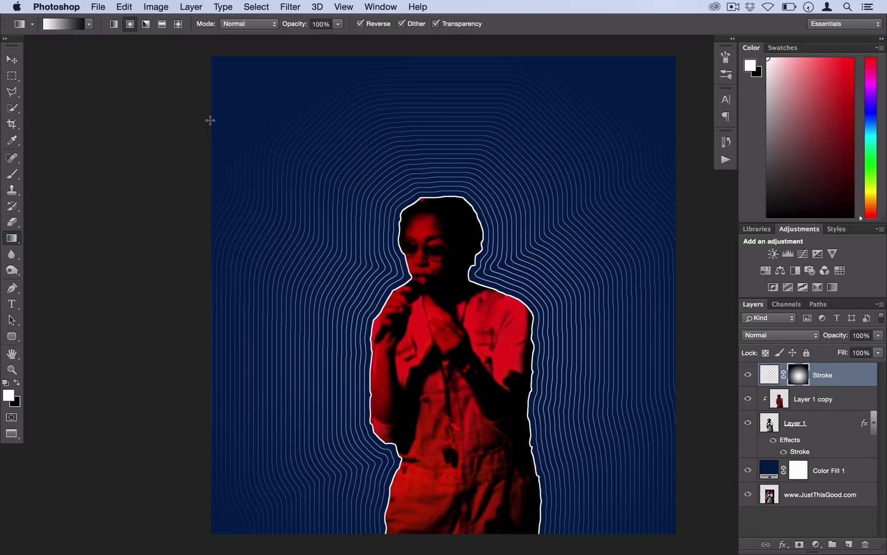